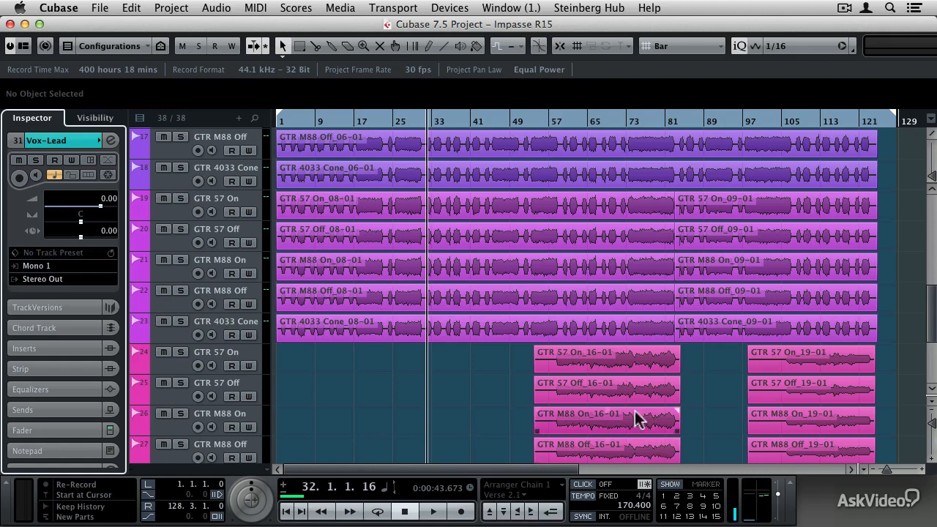
- Fit all tracks in the view with Zoom Tracks Full, and return them to two-row height
scroll(472, 249, "up", 15)
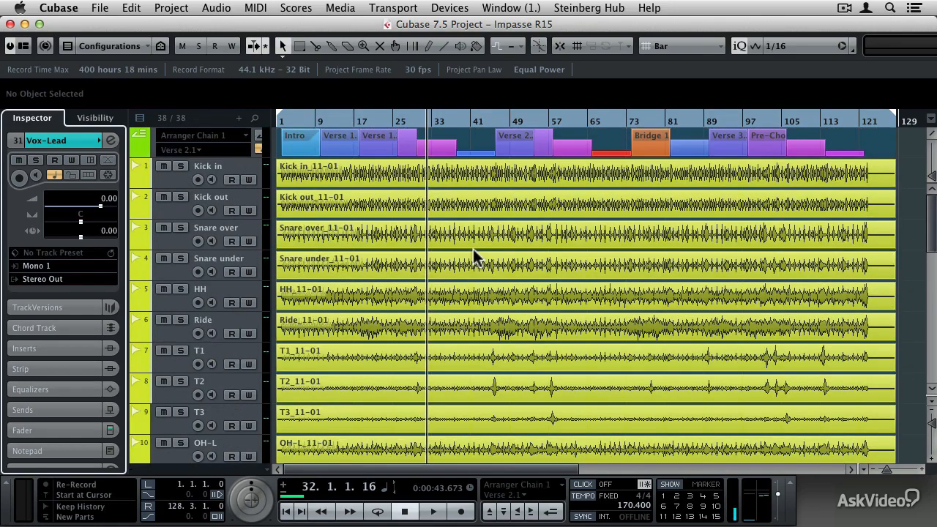
scroll(474, 253, "down", 15)
scroll(473, 249, "down", 12)
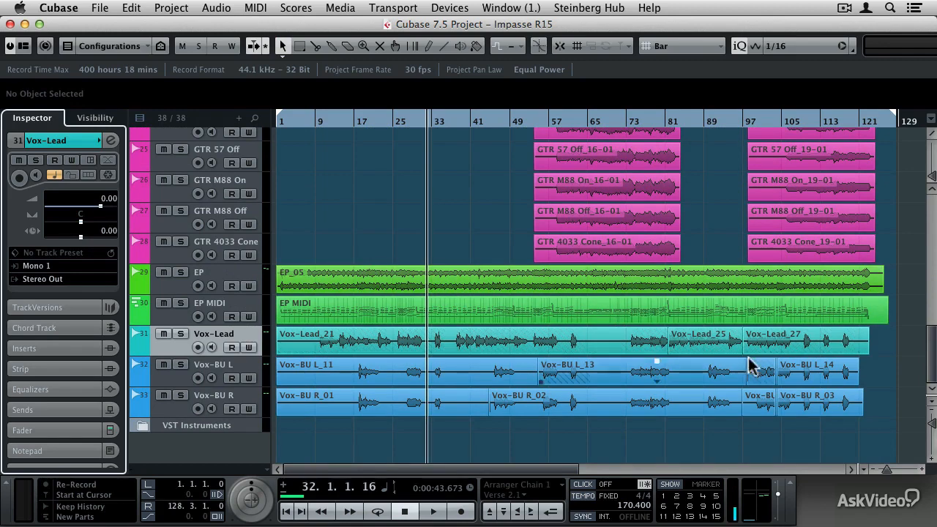
left_click(931, 403)
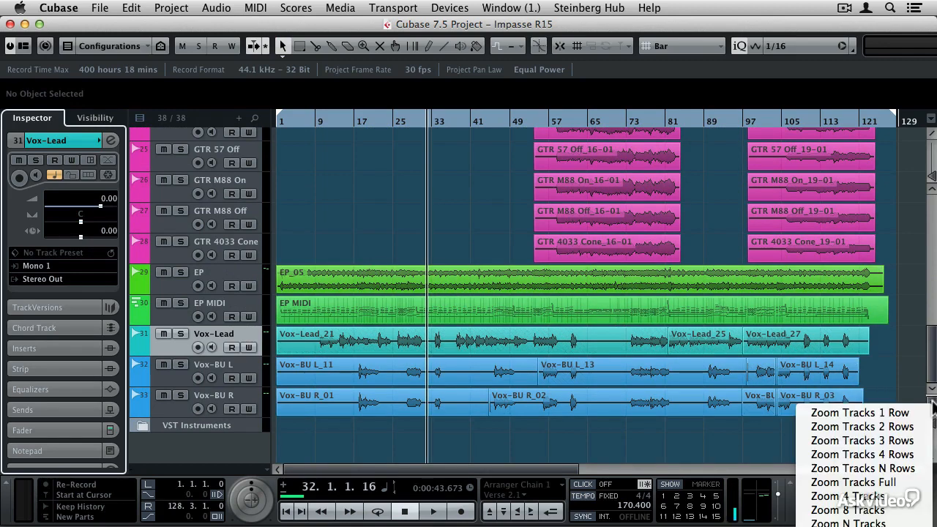
left_click(873, 480)
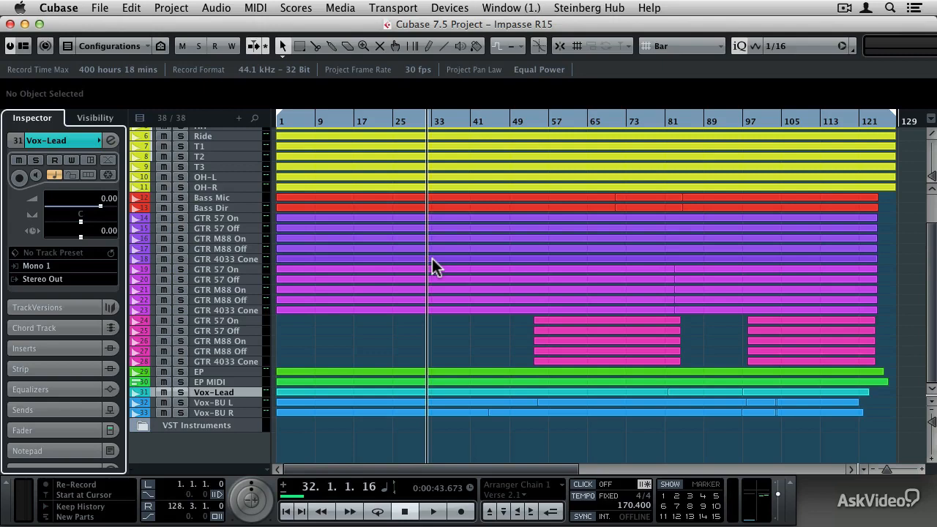
left_click(931, 398)
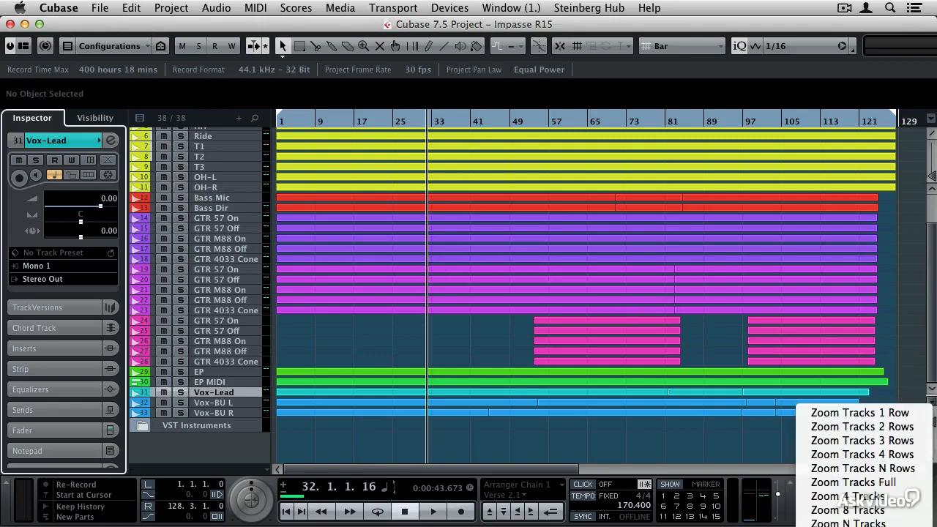
left_click(915, 427)
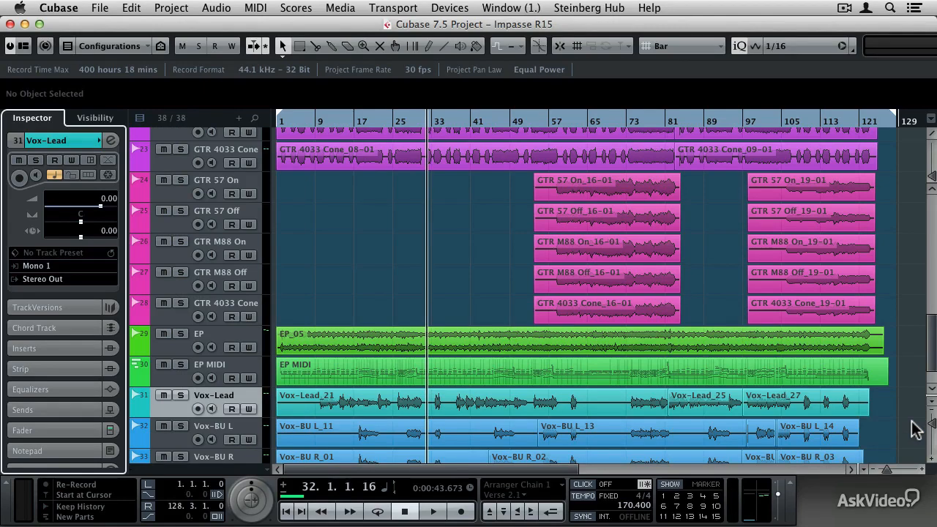
- Move the eleven drum tracks, from Kick in through OH-R, into a new folder track
left_click_drag(931, 359, 929, 242)
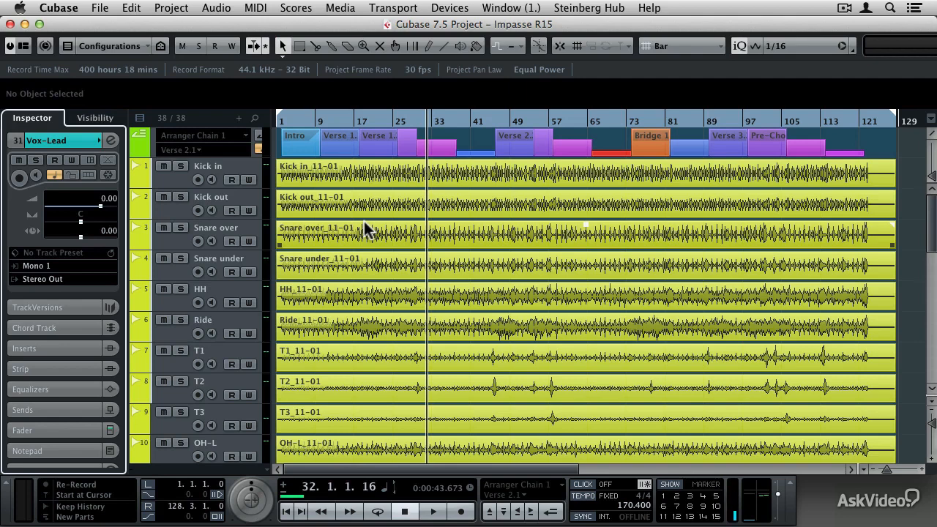
left_click(178, 181)
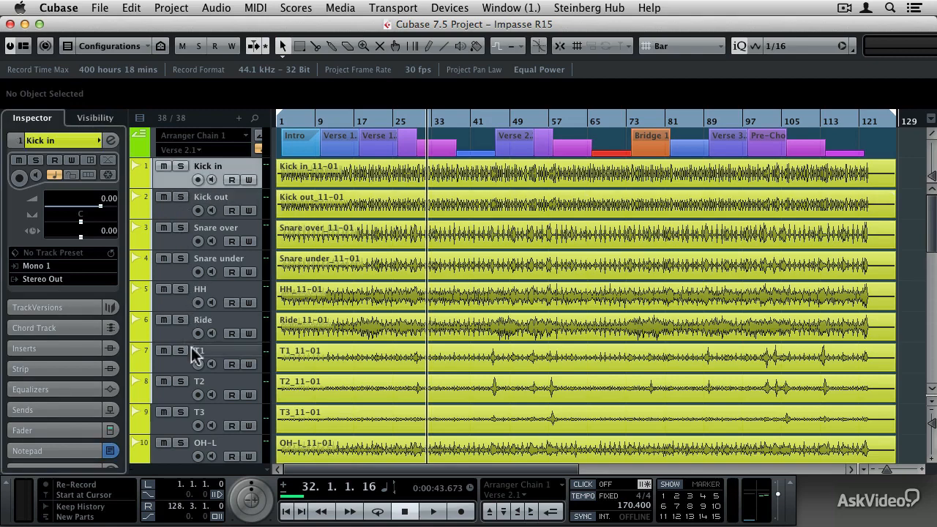
scroll(191, 361, "down", 5)
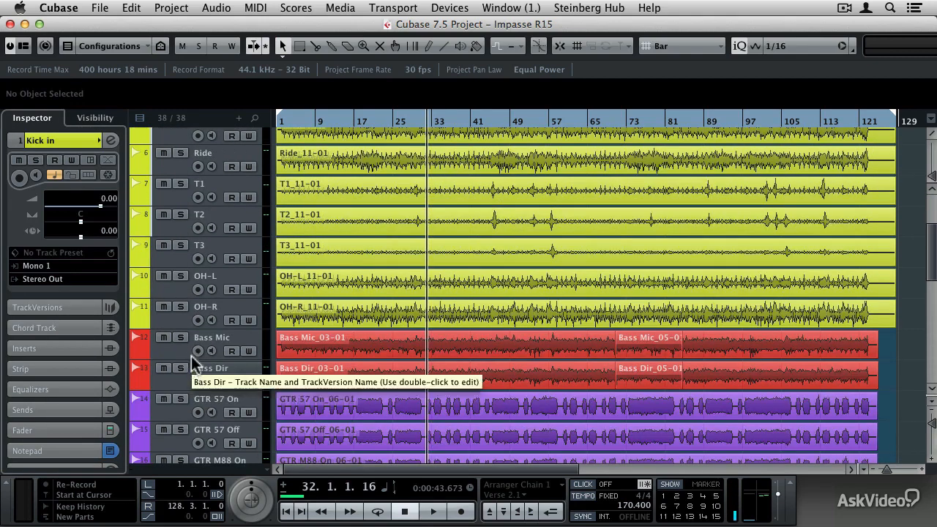
left_click(175, 317, "shift")
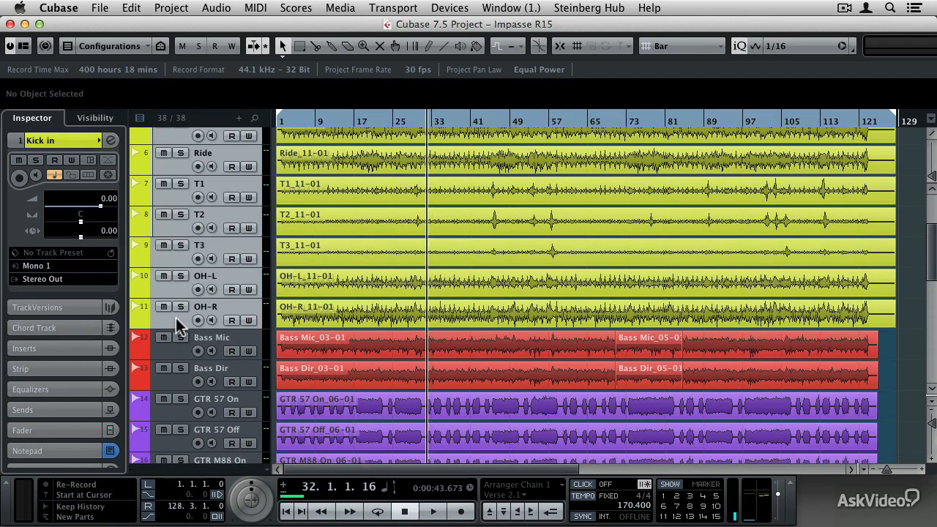
right_click(176, 318)
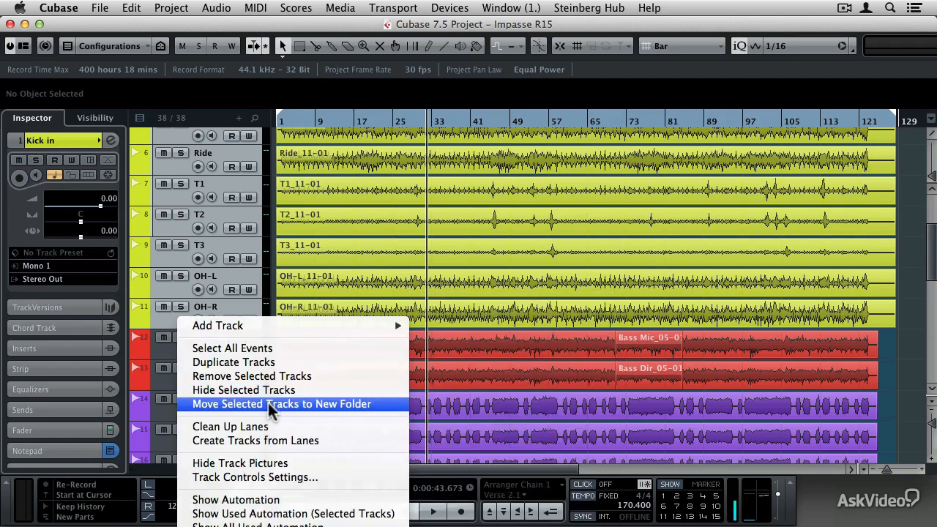
left_click(268, 404)
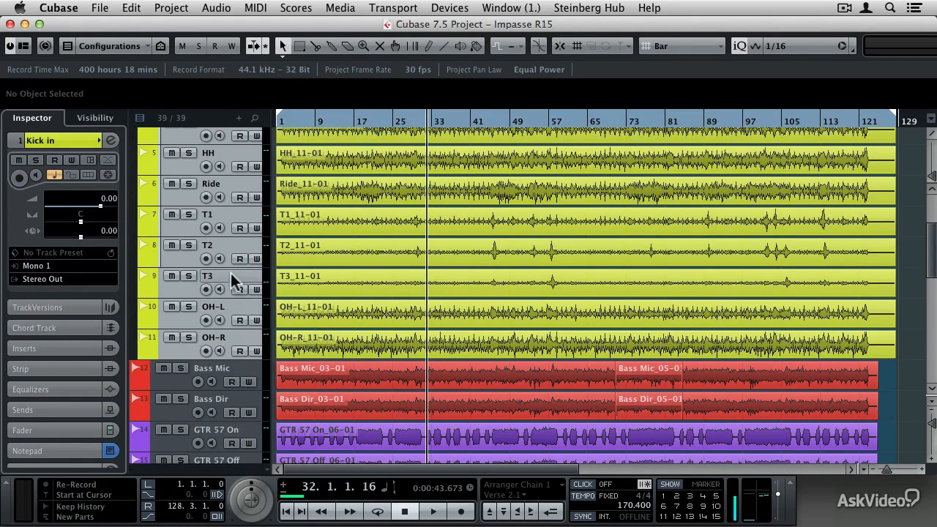
- Color the new folder track above the drums yellow to match its tracks
scroll(229, 257, "up", 8)
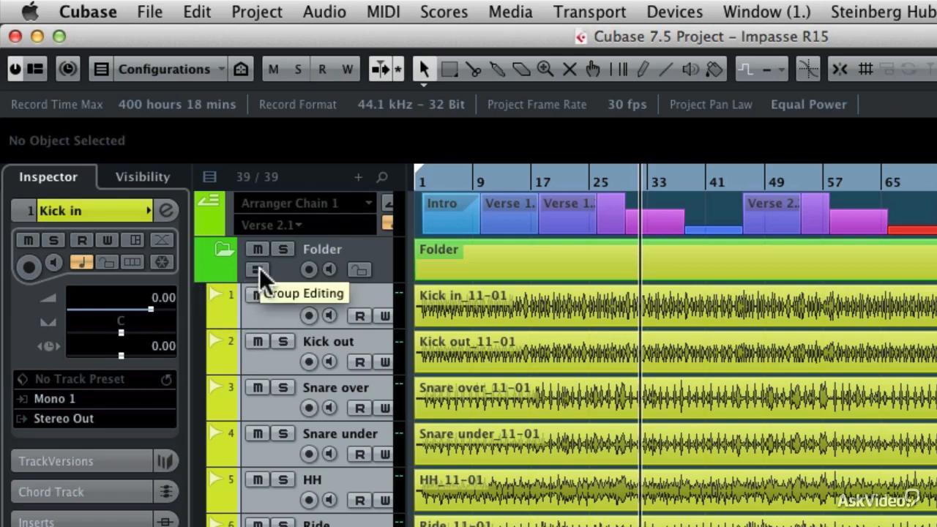
left_click(284, 270)
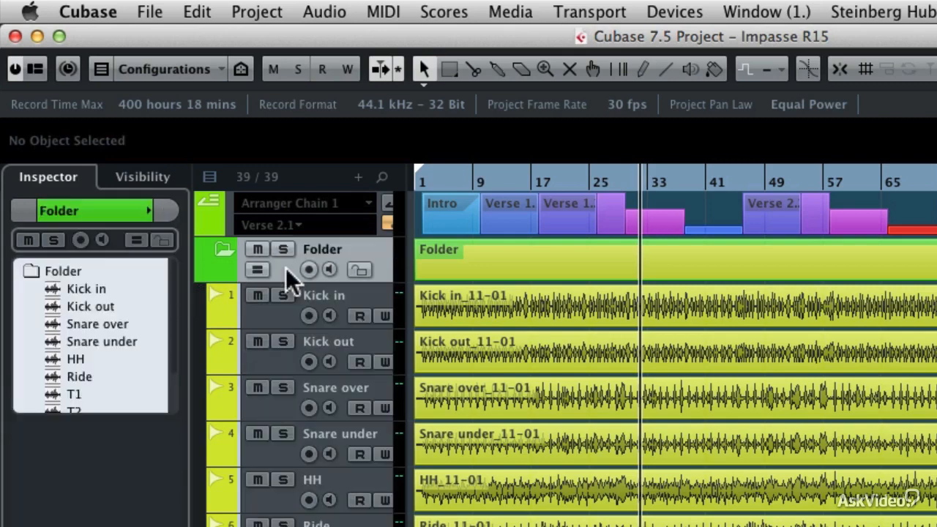
left_click(147, 211)
left_click(261, 210)
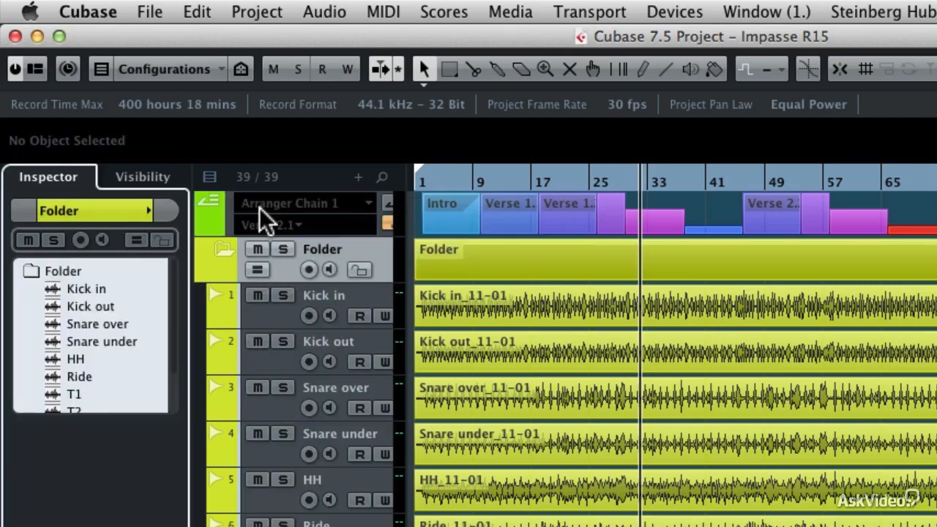
- Rename the drum folder track as Drums and collapse it
double_click(318, 249)
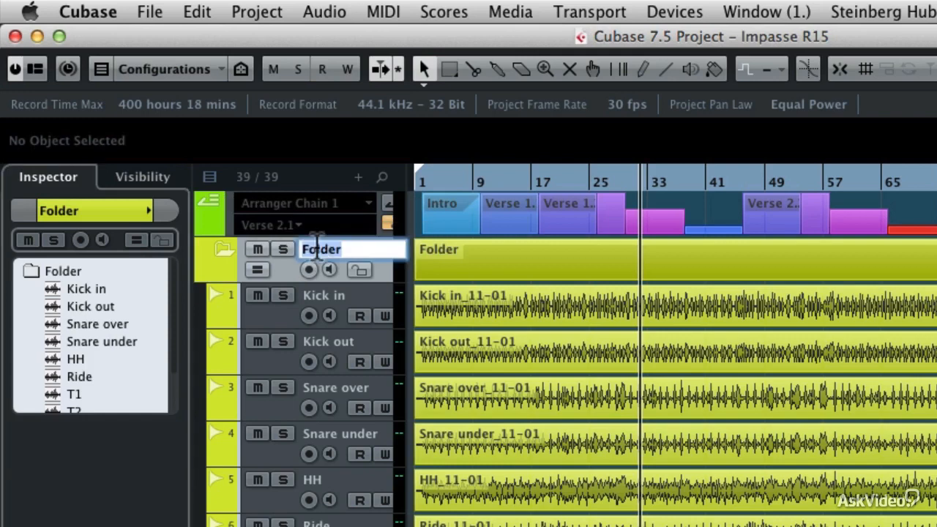
type("Drums")
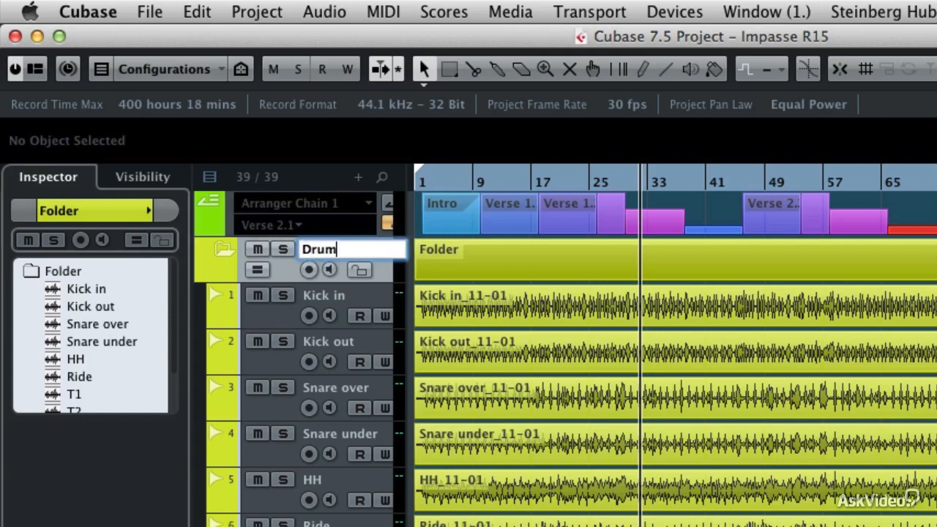
key("Return")
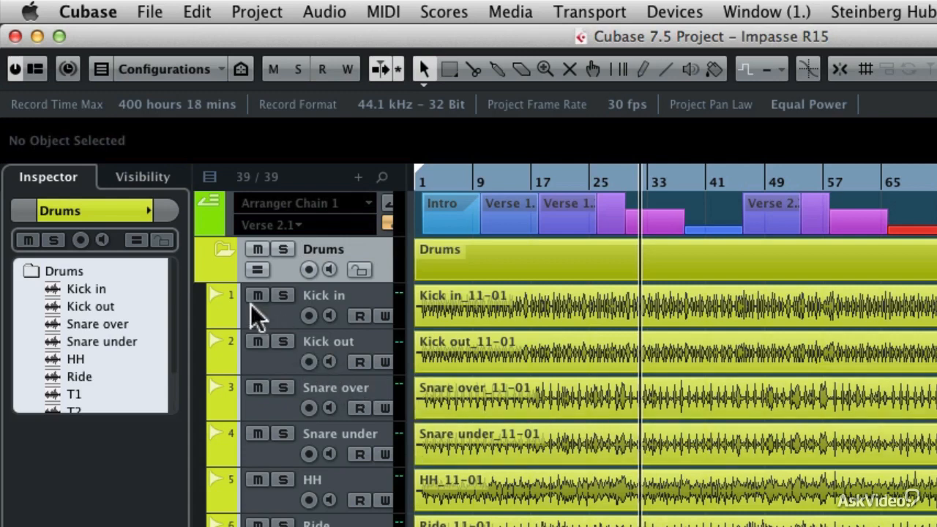
left_click(226, 252)
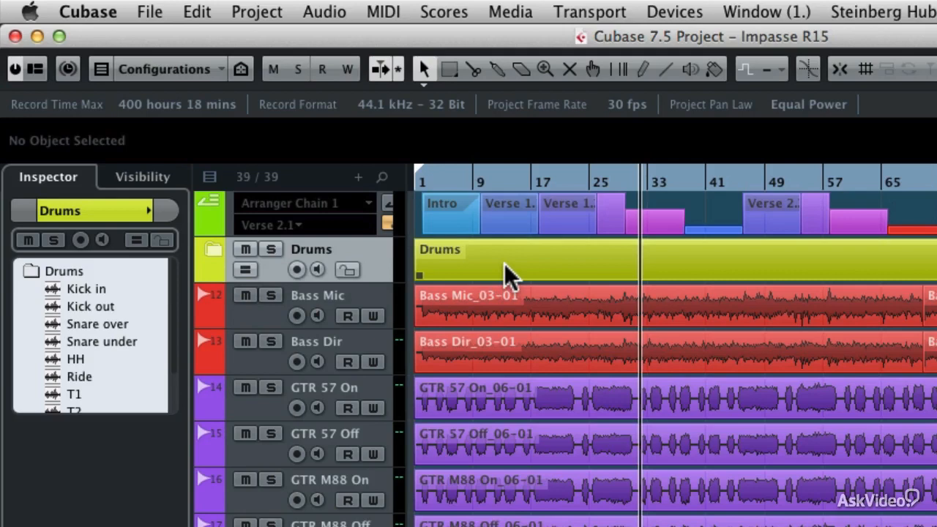
- Split the Drums folder part at about bars 13, 24 and 36, and expand the folder to inspect its tracks
key("3")
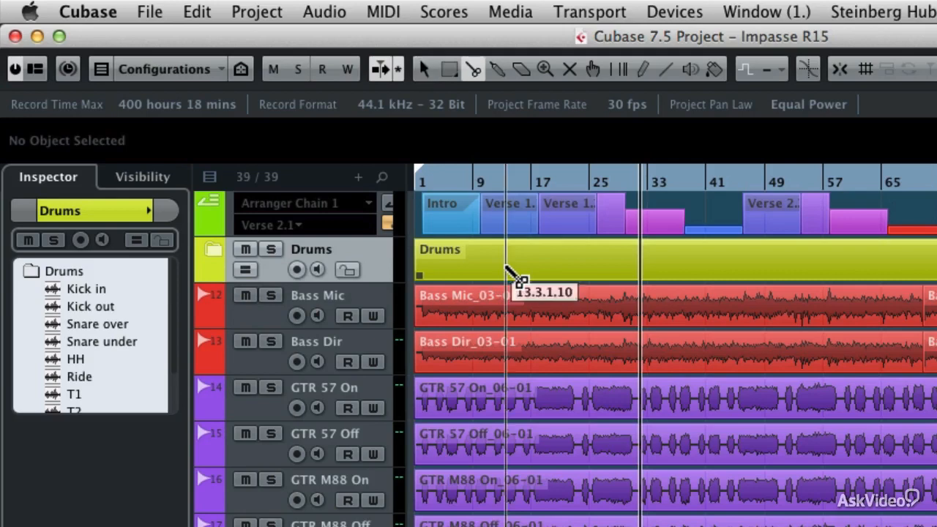
left_click(506, 259)
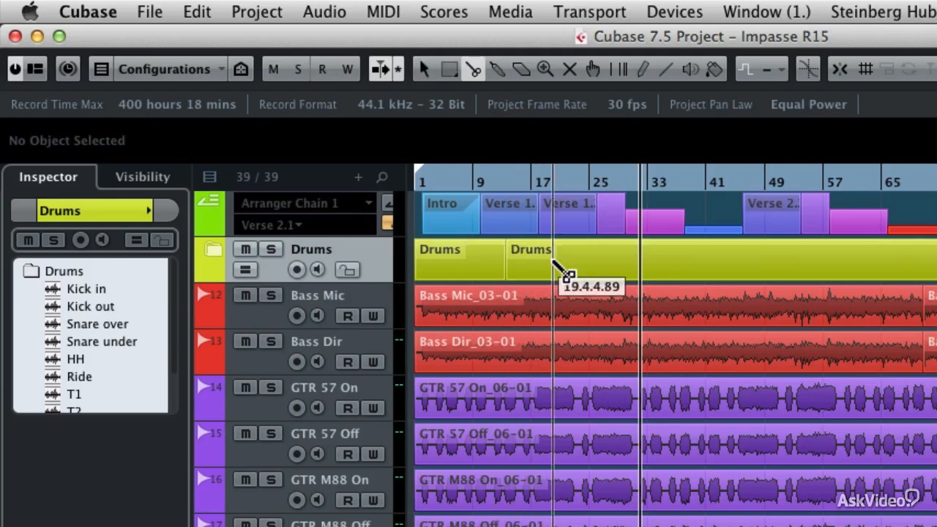
left_click(583, 261)
left_click(670, 261)
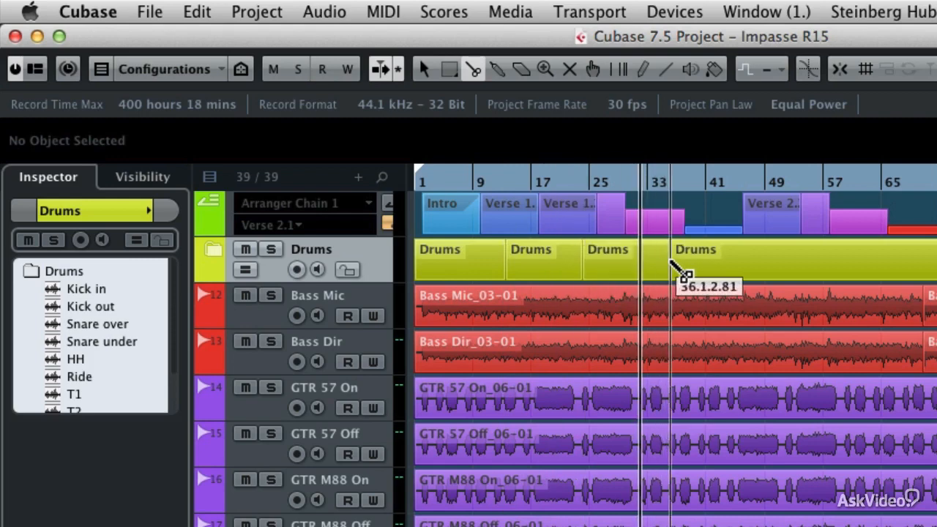
left_click(221, 254)
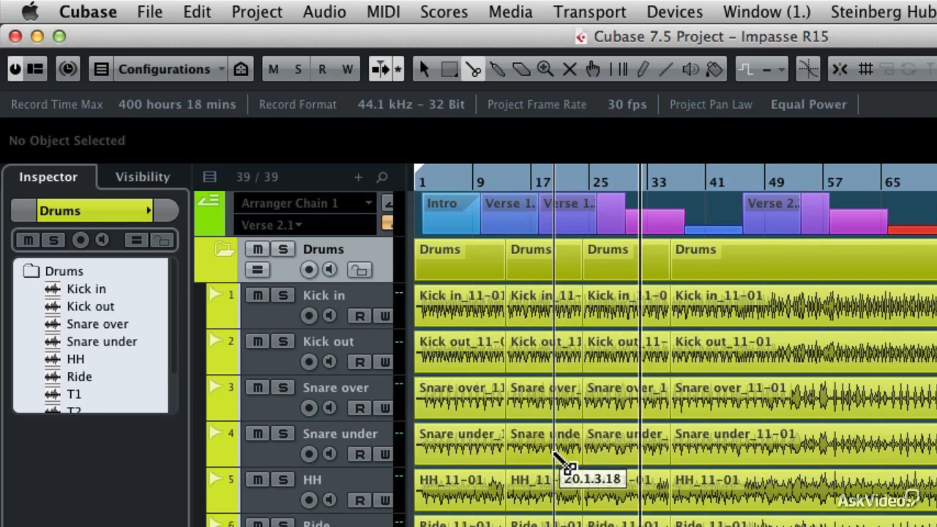
- Undo the three splits on the Drums folder, collapse it again and return to the selection tool
key("super+z")
key("super+z")
key("super+z")
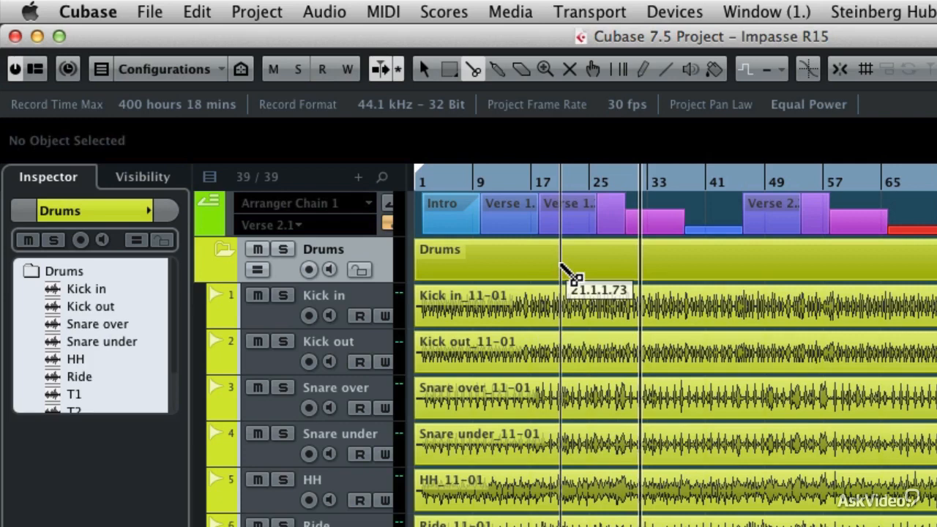
left_click(224, 252)
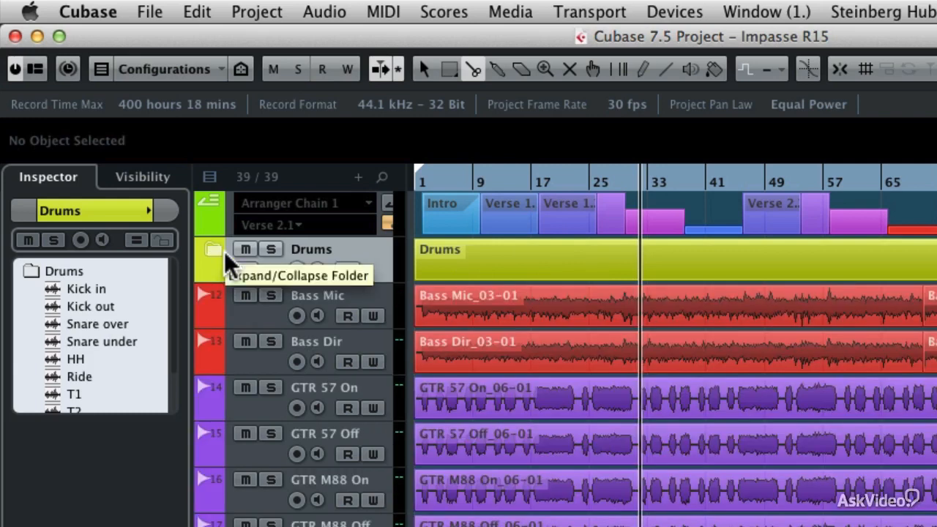
key("1")
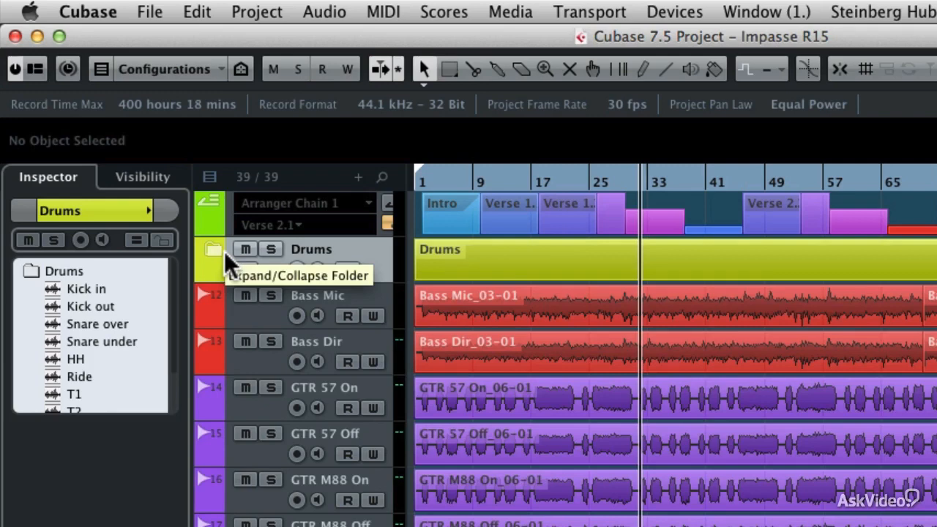
- Move the Bass Mic and Bass Dir tracks into a new folder track
left_click(248, 311)
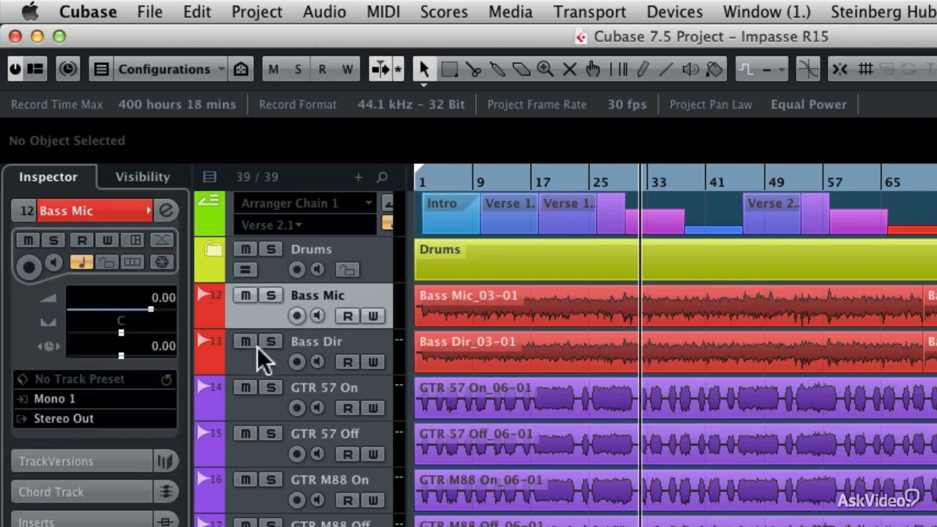
left_click(258, 354, "shift")
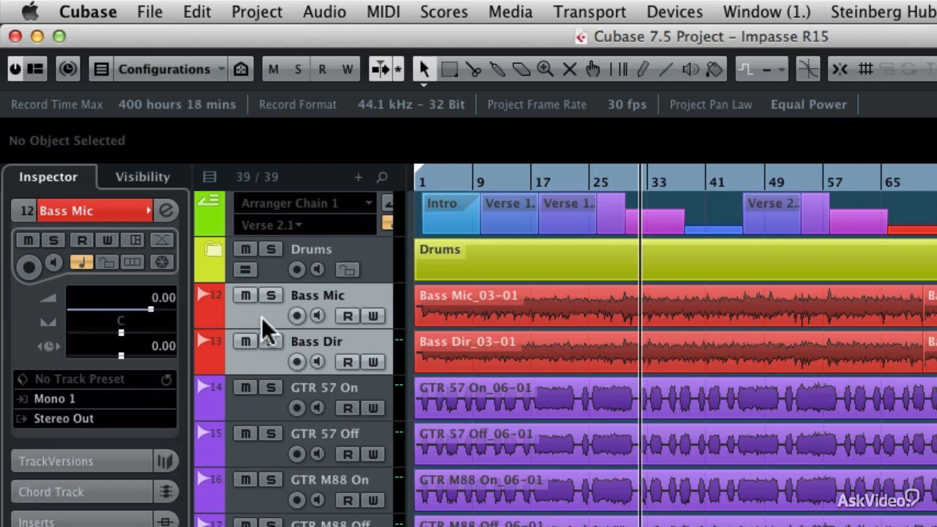
right_click(262, 322)
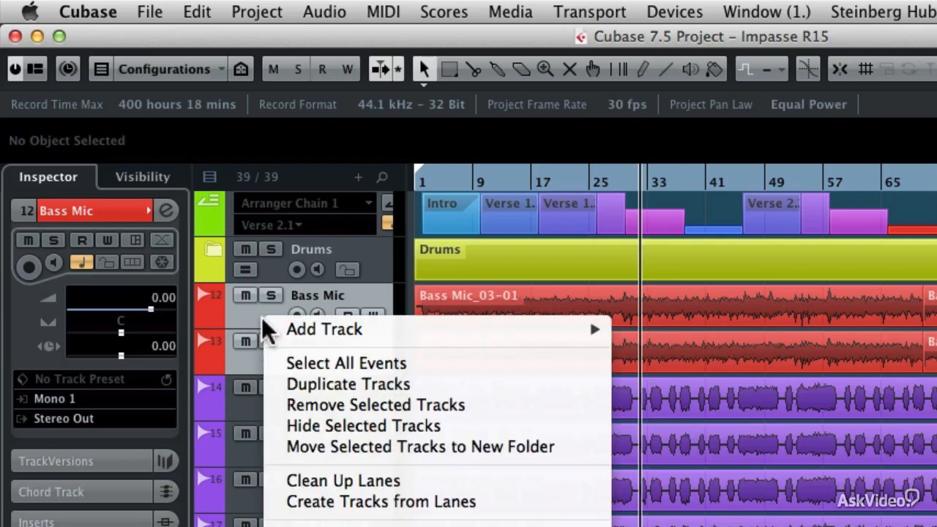
left_click(329, 448)
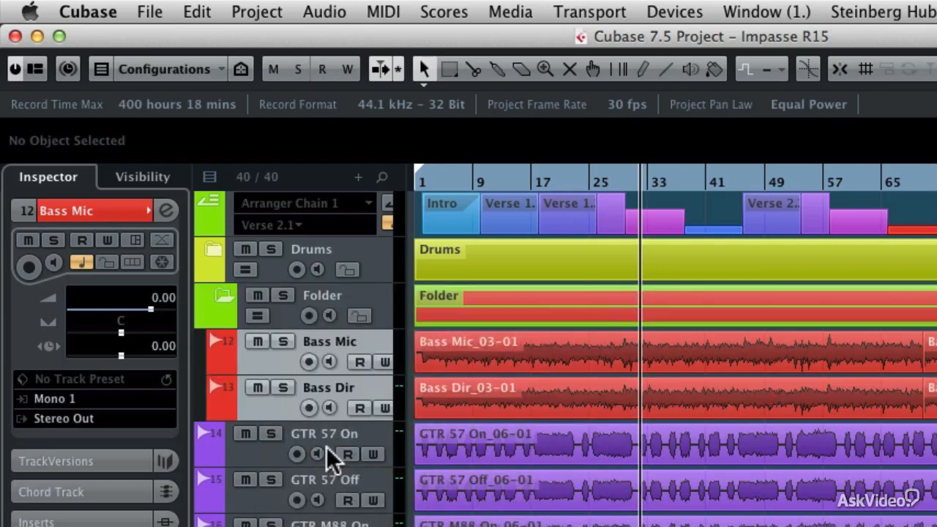
- Rename the folder track containing the two bass tracks as Bass
left_click(320, 306)
double_click(321, 300)
type("Bass")
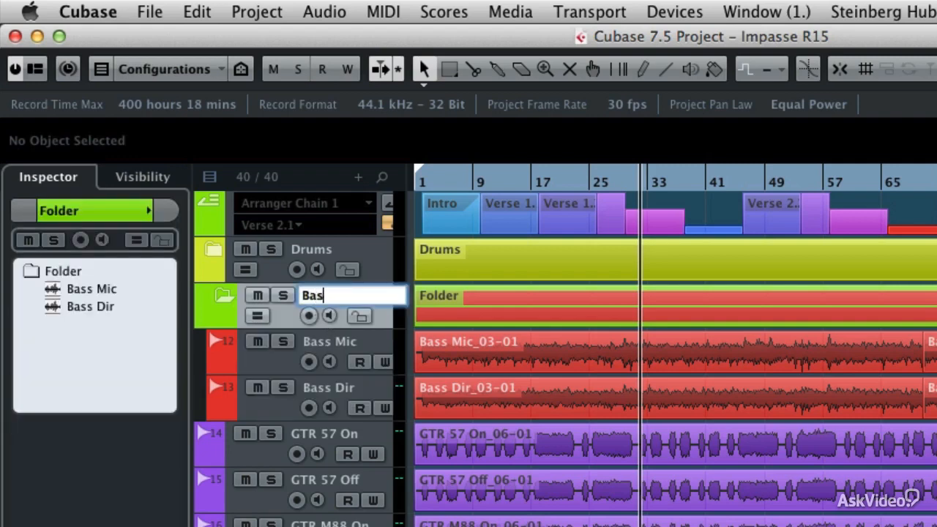
key("Return")
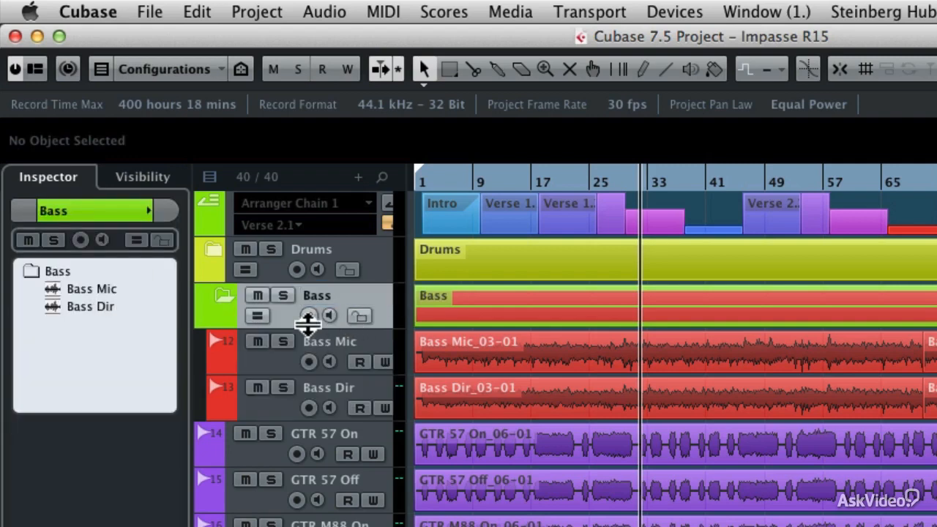
- Color the Bass folder track red and collapse it
left_click(145, 212)
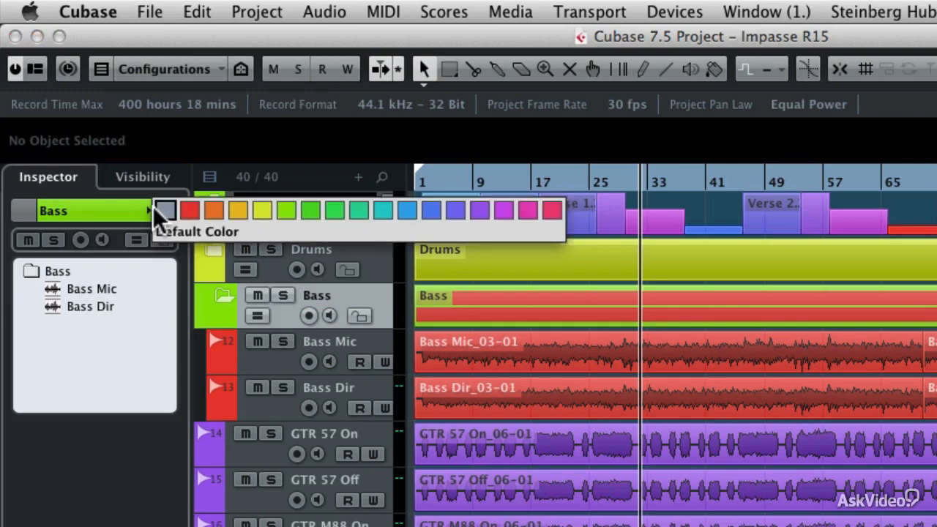
left_click(188, 208)
left_click(224, 298)
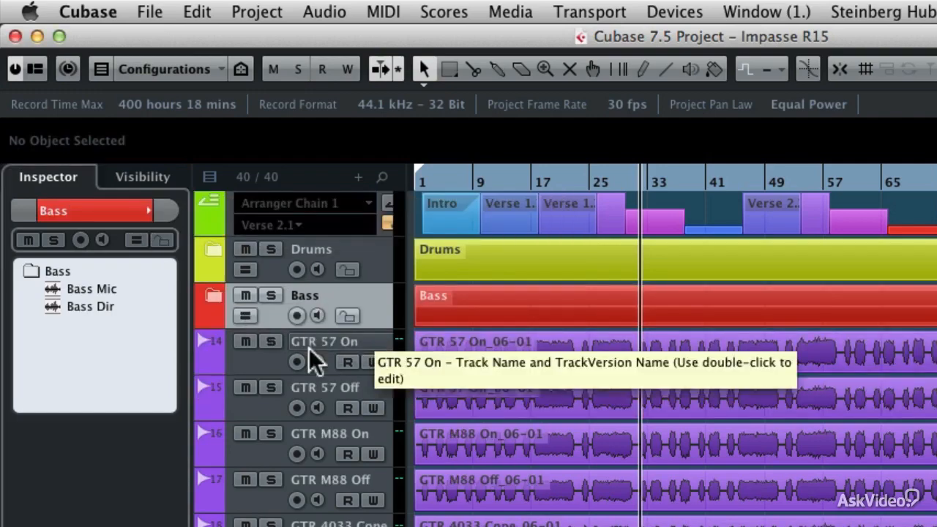
- Move all the guitar tracks, from track 14 GTR 57 On through track 28 GTR 4033 Cone, into a new folder track
left_click(271, 367)
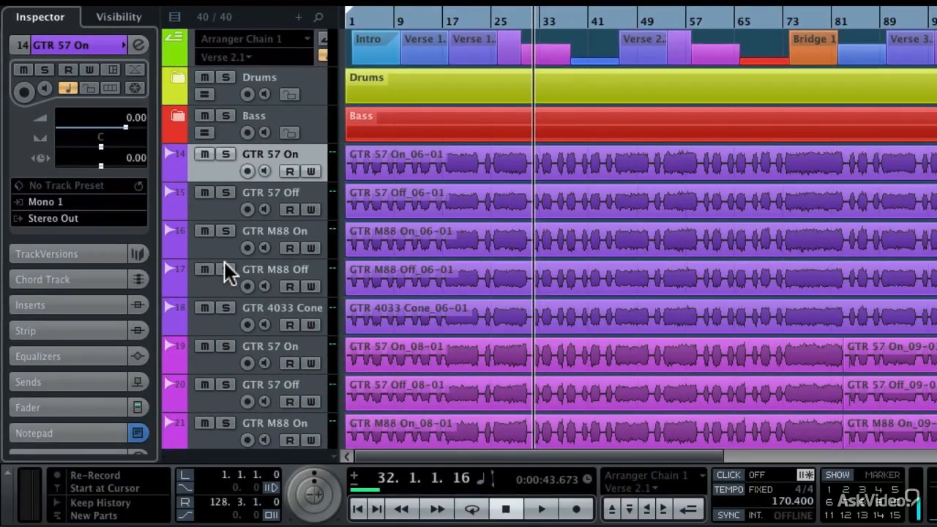
scroll(224, 262, "down", 5)
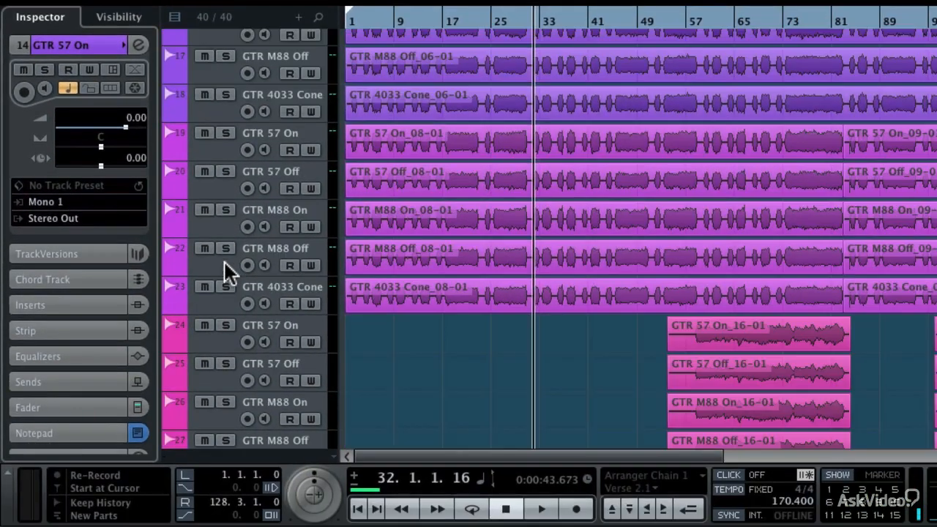
scroll(224, 262, "down", 5)
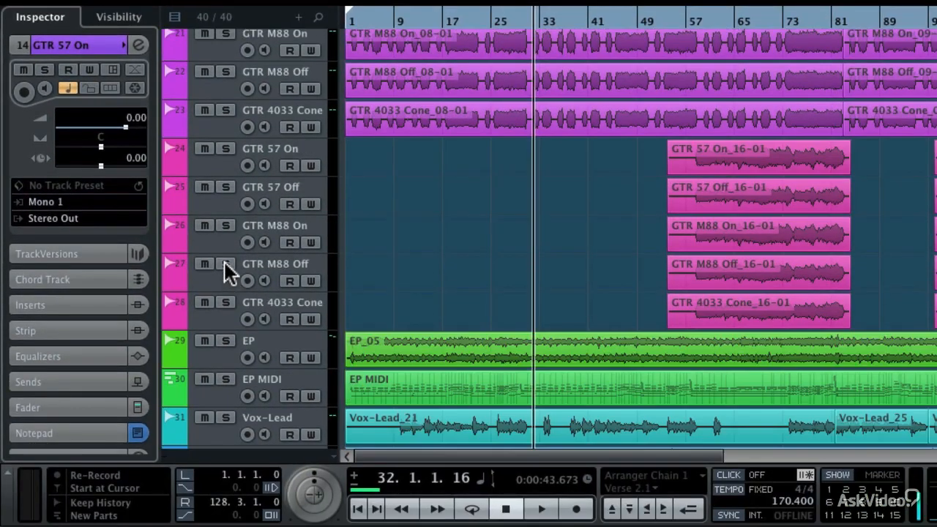
right_click(225, 326)
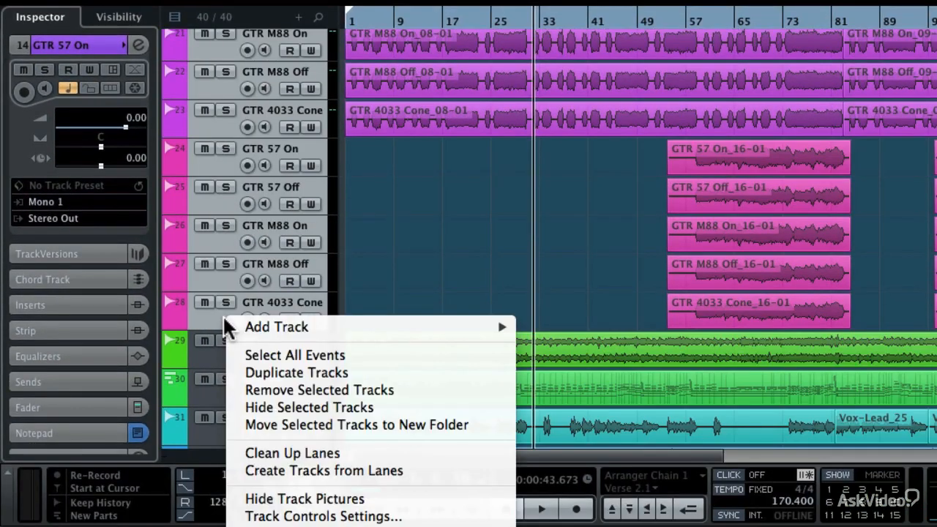
left_click(276, 424)
- Rename the folder track containing the guitar tracks as GTR
scroll(256, 256, "up", 5)
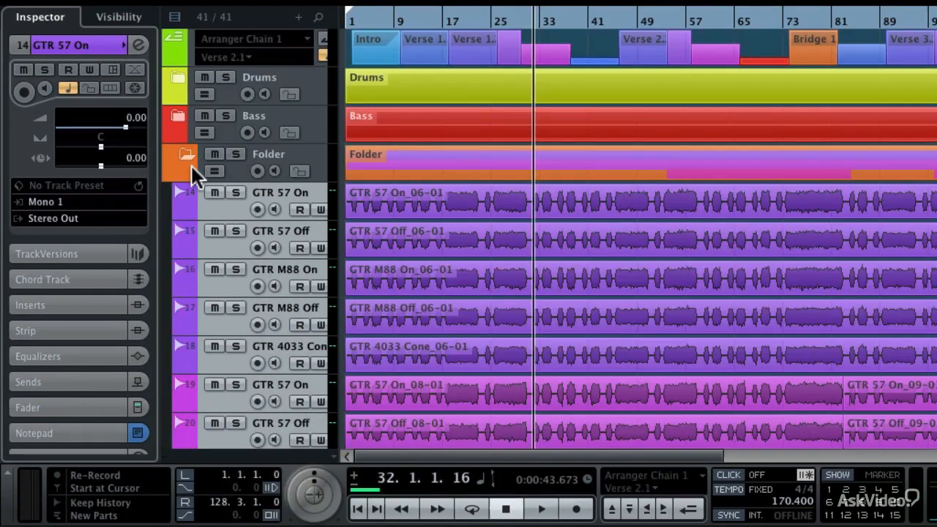
left_click(231, 168)
double_click(251, 154)
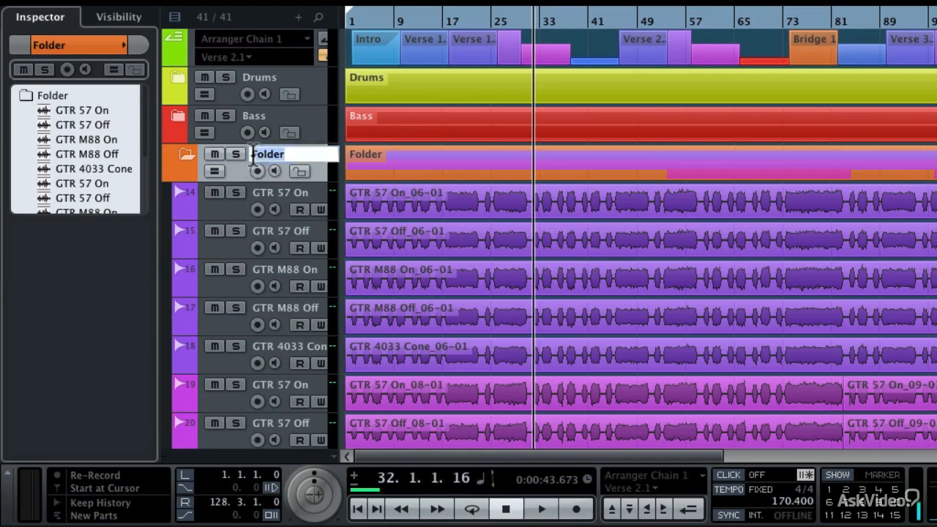
type("GTR")
key("Return")
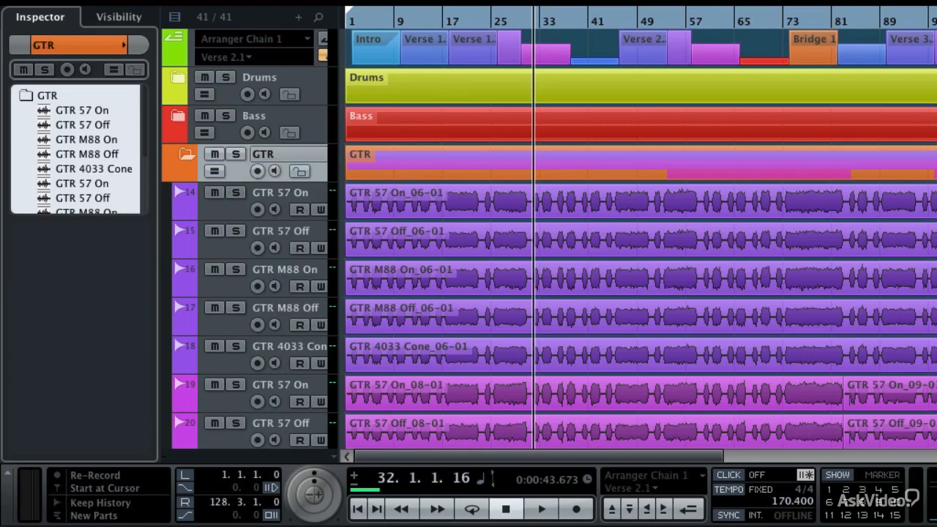
- Color the GTR folder track purple and collapse it
left_click(123, 42)
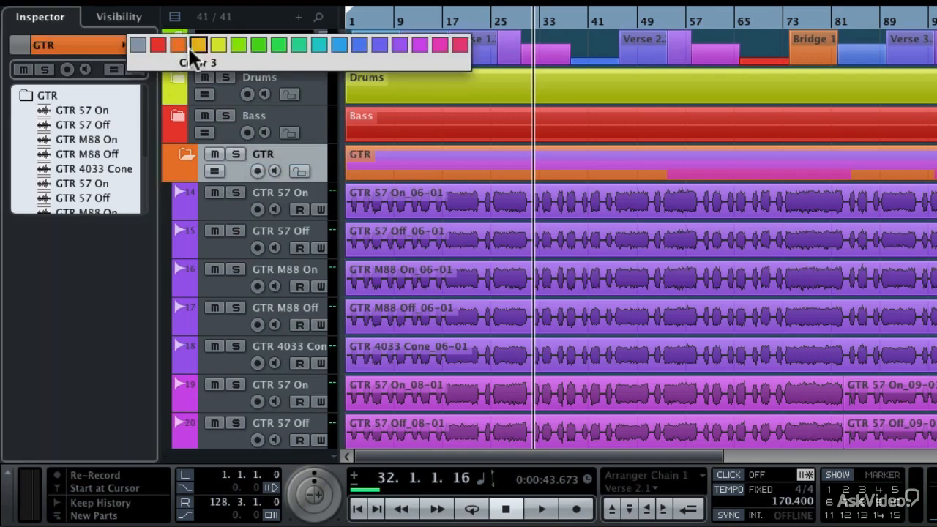
left_click(383, 47)
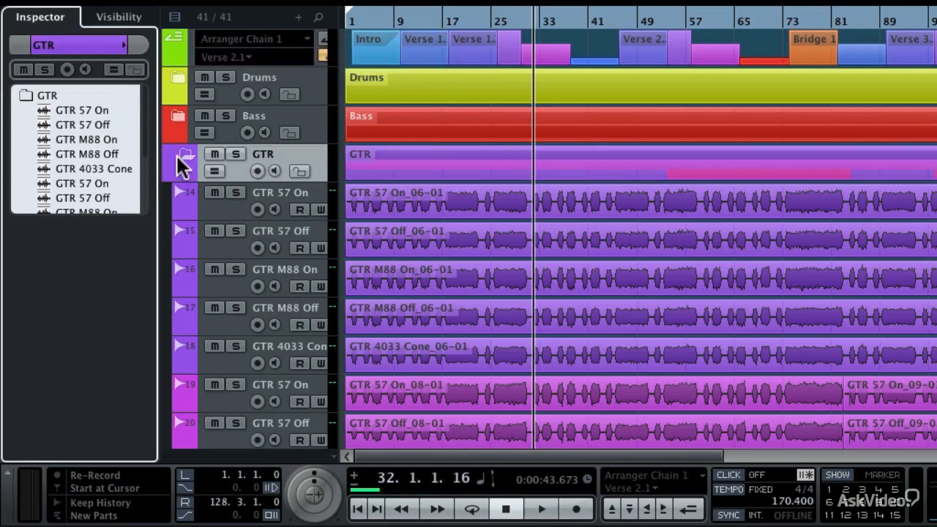
left_click(180, 153)
- Move the EP and EP MIDI tracks into a new folder track
left_click(296, 199)
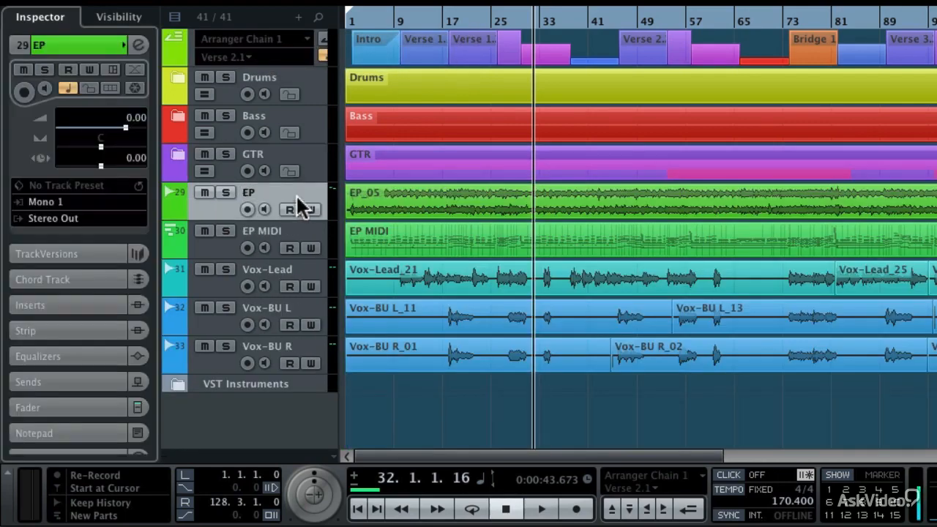
left_click(211, 246, "shift")
right_click(211, 247)
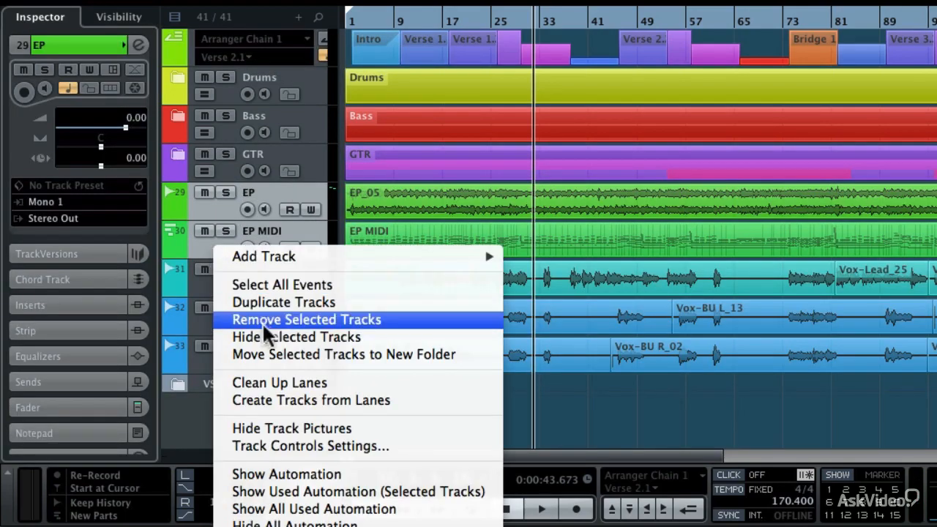
left_click(266, 355)
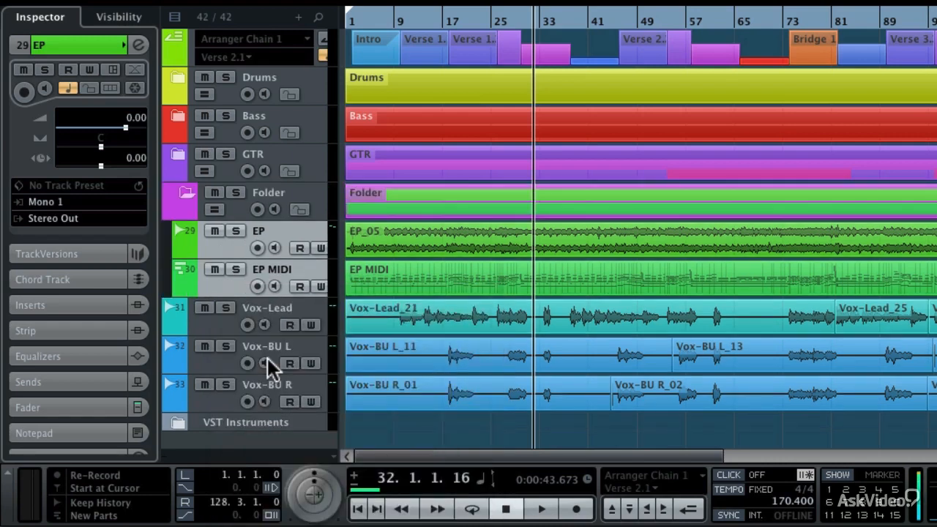
- Rename the folder track containing the two EP tracks as Keys
left_click(252, 191)
double_click(252, 192)
type("Keys")
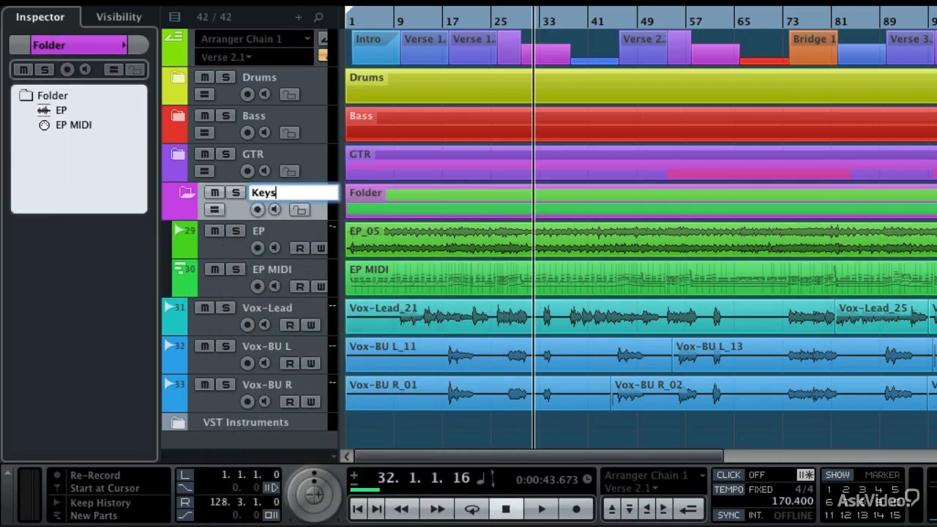
key("Return")
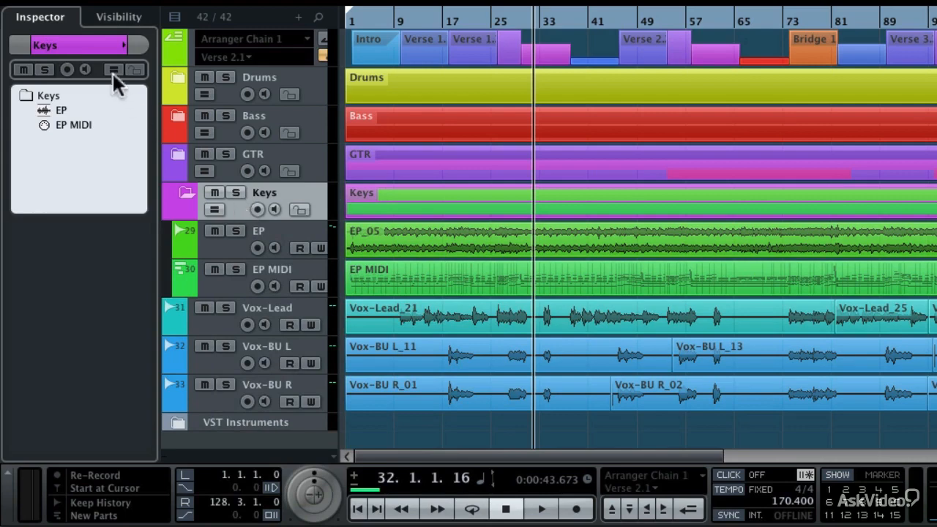
- Color the Keys folder track green and collapse it
left_click(122, 41)
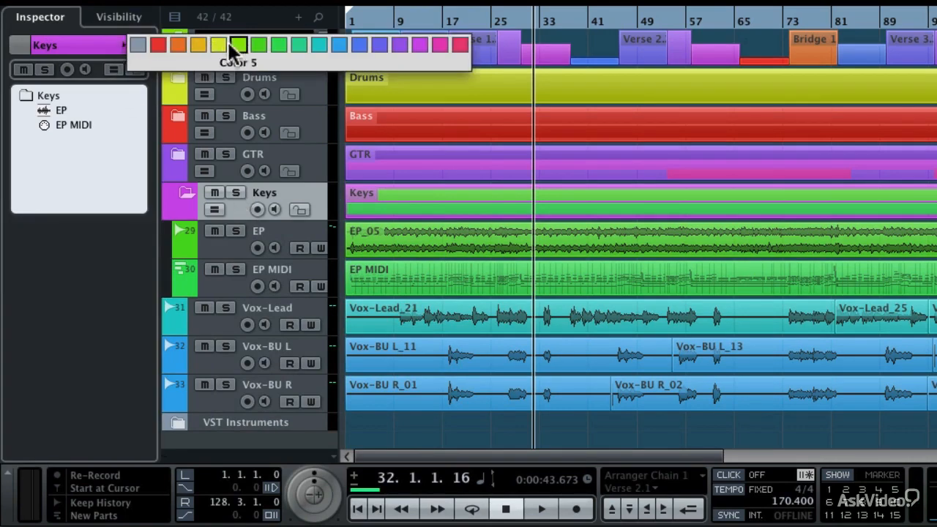
left_click(252, 42)
left_click(187, 188)
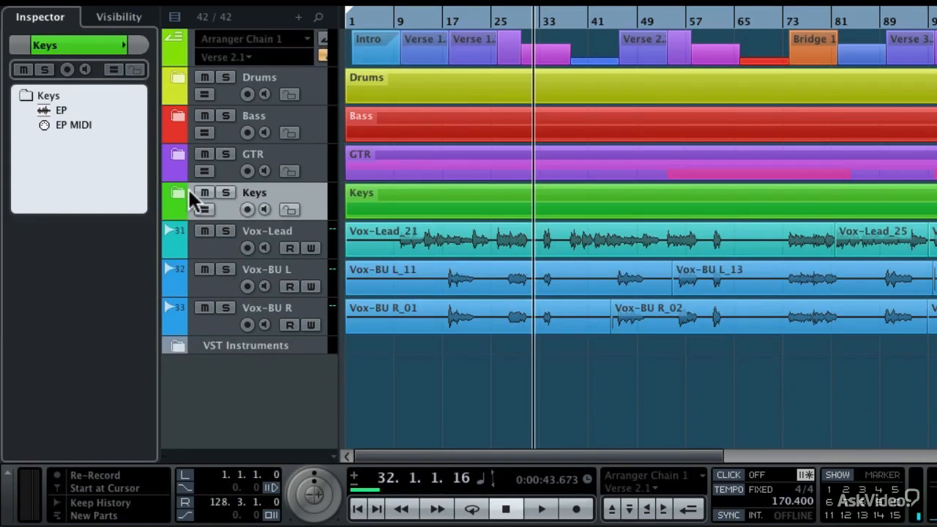
- Move the Vox-Lead, Vox-BU L and Vox-BU R tracks into a new folder track
left_click(217, 245)
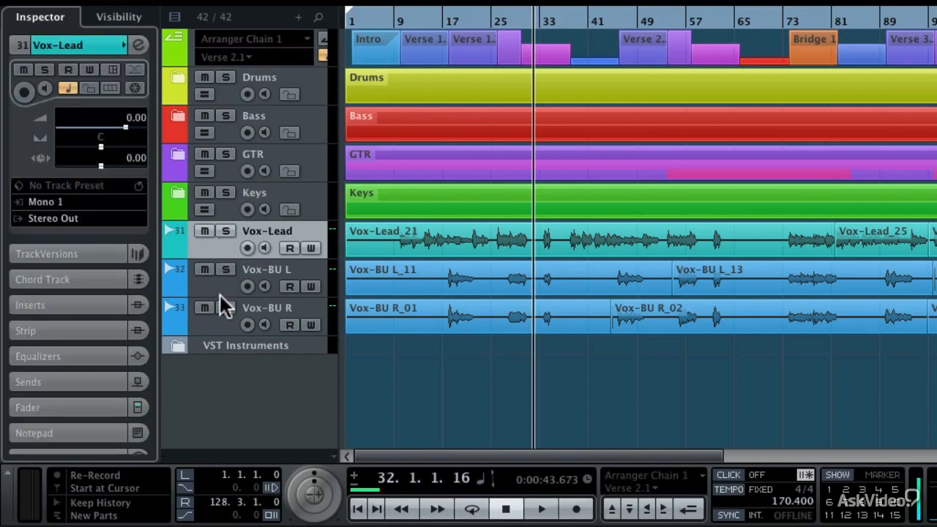
left_click(222, 327, "shift")
right_click(223, 325)
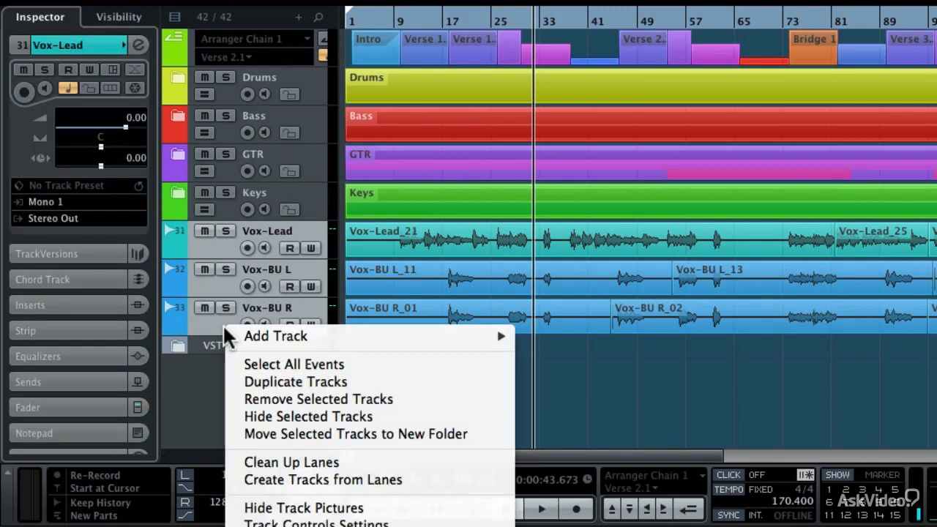
left_click(253, 434)
- Rename the folder track containing the three vocal tracks as Vox
double_click(261, 231)
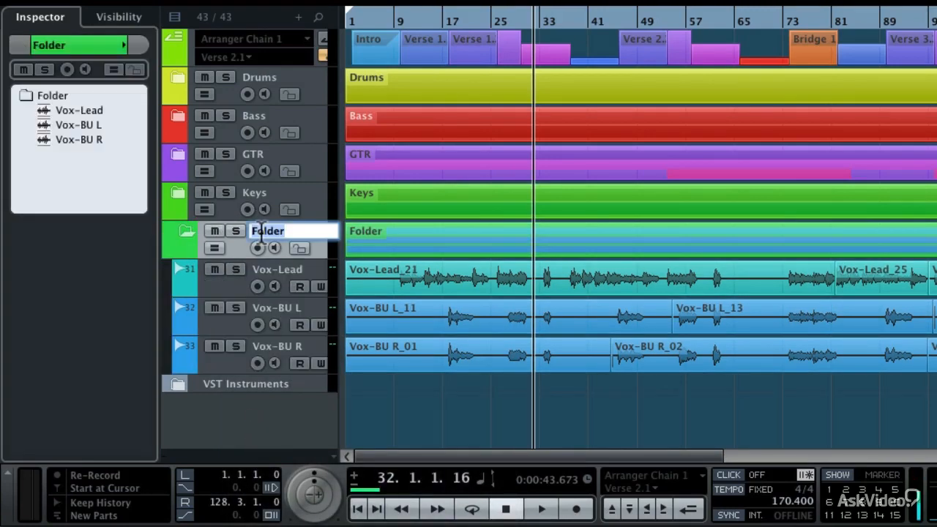
type("Vox")
key("Return")
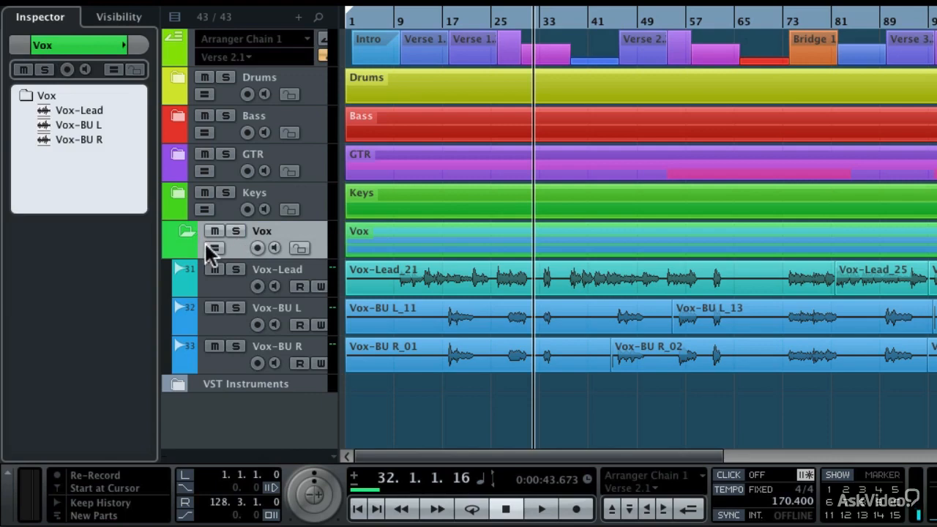
- Color the Vox folder track turquoise and collapse it
left_click(121, 43)
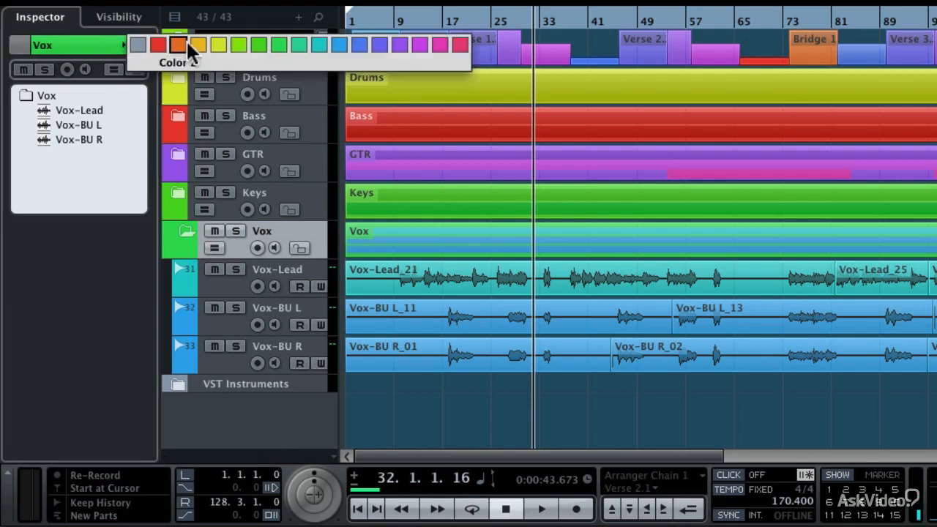
left_click(316, 40)
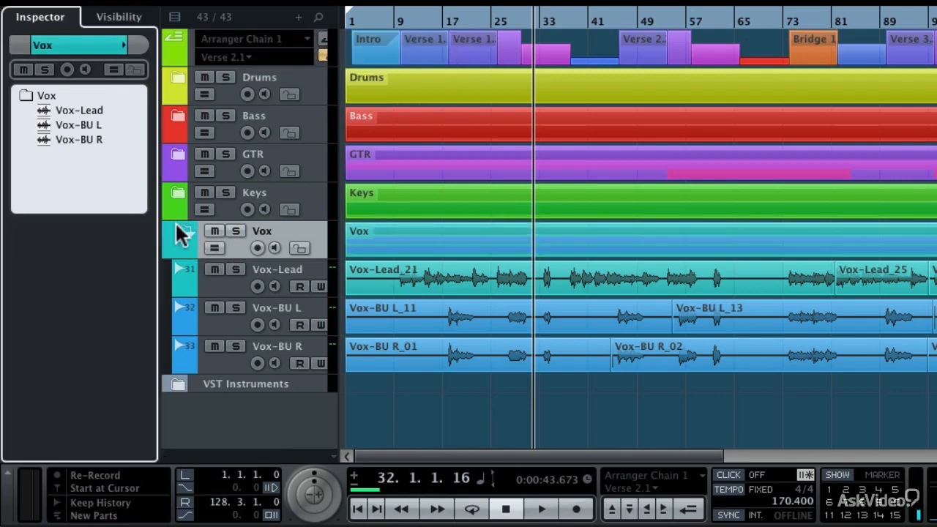
left_click(190, 231)
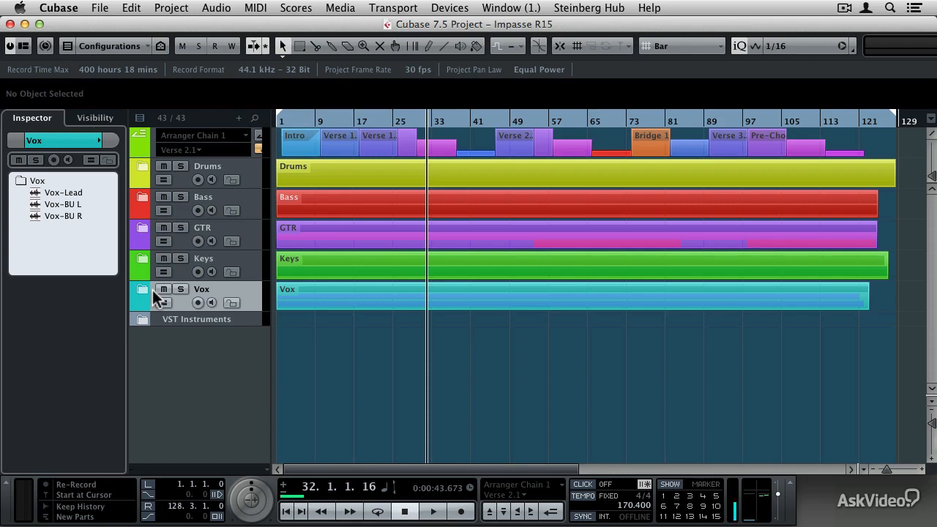
- Briefly expand the Keys and GTR folders to view their tracks, collapsing each one again
left_click(143, 263)
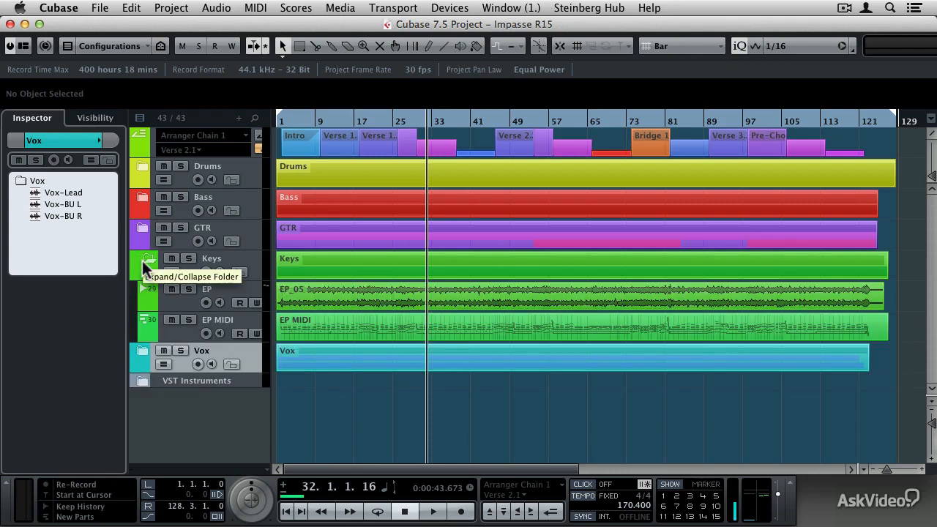
left_click(143, 264)
left_click(145, 233)
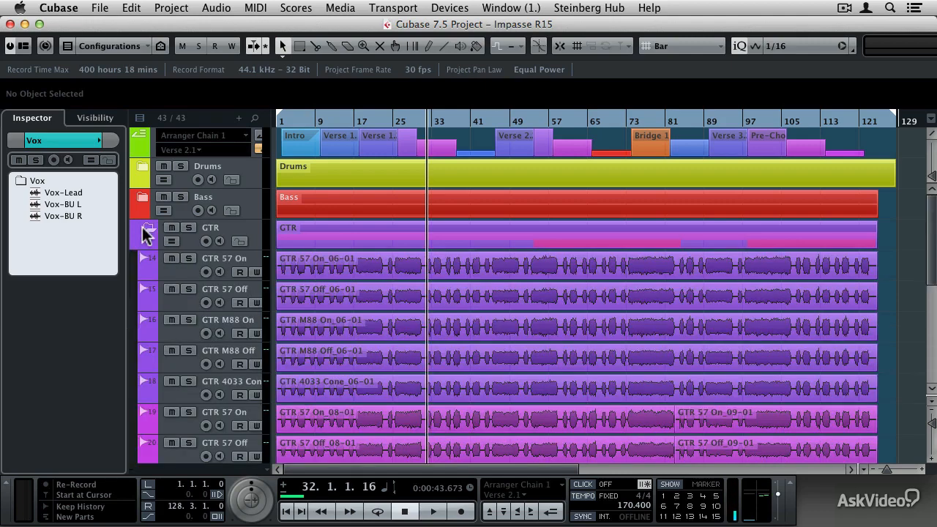
left_click(145, 232)
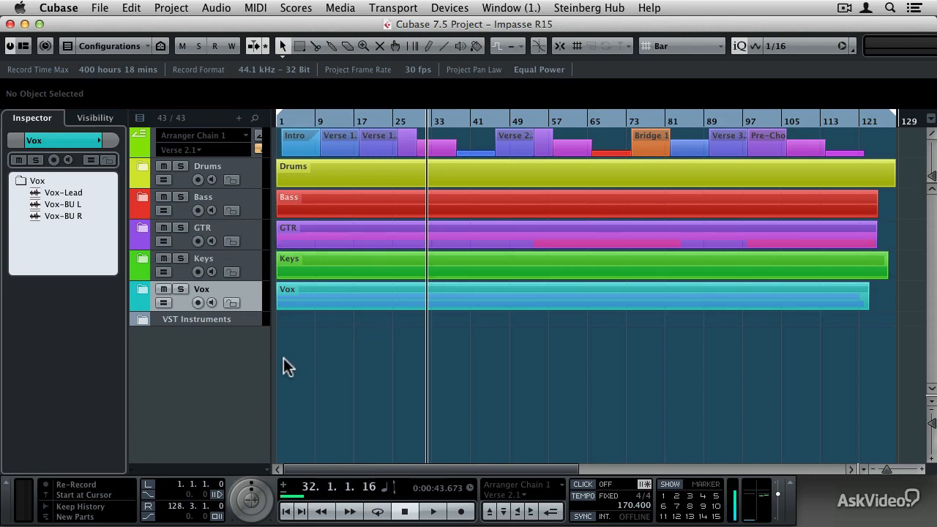
- View the channels in the MixConsole with the transport panel hidden, and return to the project window with the transport shown
key("F3")
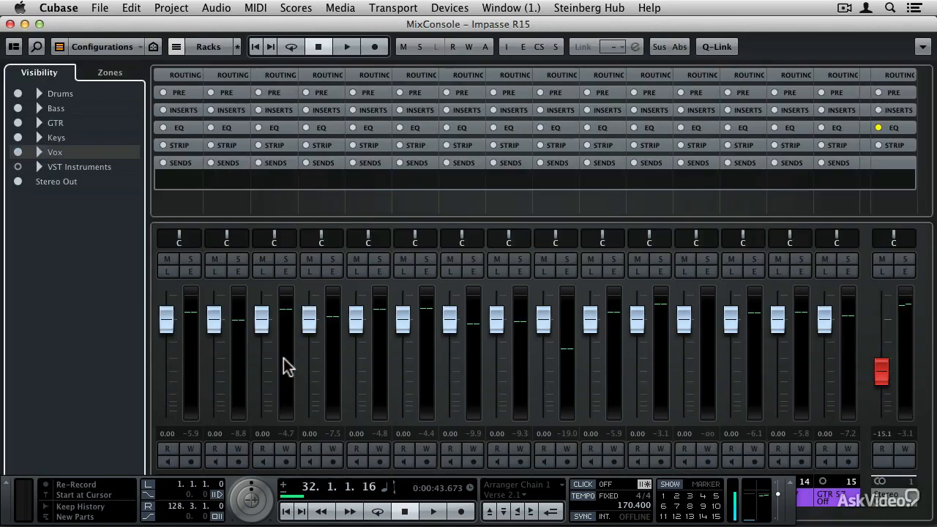
key("F2")
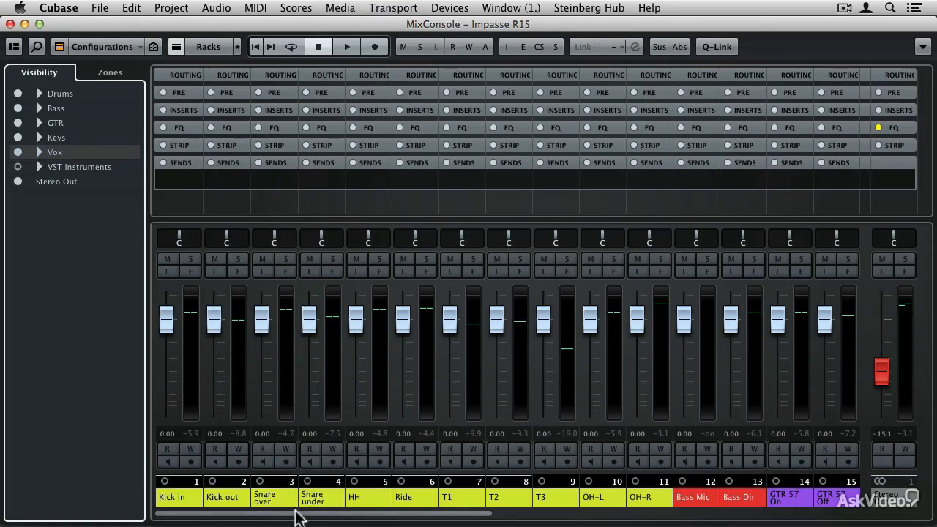
left_click_drag(296, 519, 277, 513)
key("F2")
key("F3")
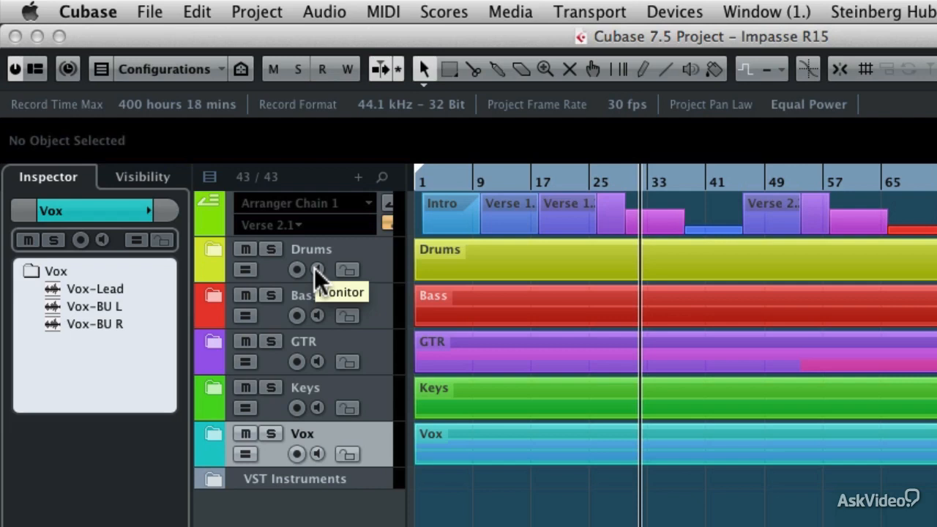
- Expand the Drums folder, record-enable all its tracks from the folder track and disarm them again
left_click(215, 253)
left_click(308, 269)
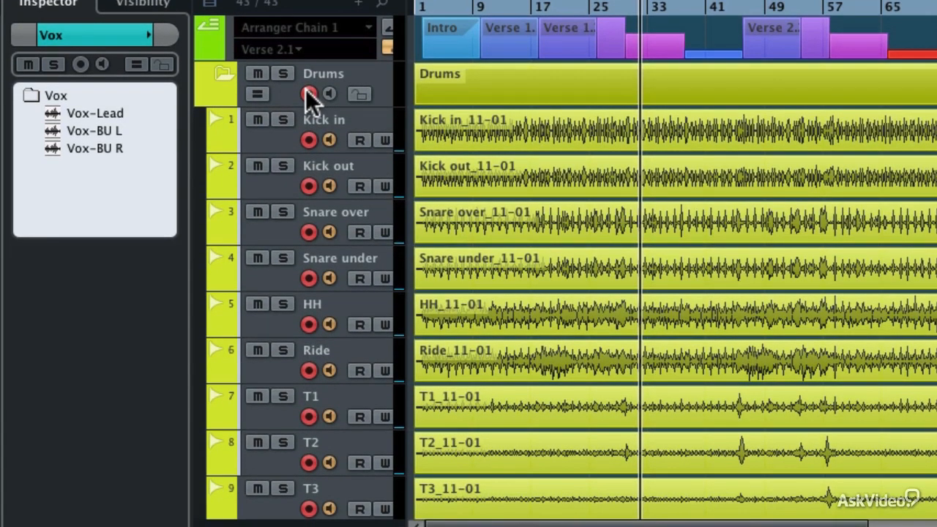
left_click(308, 95)
- Audition the Drums folder soloed during playback, and unsolo and collapse it
left_click(285, 75)
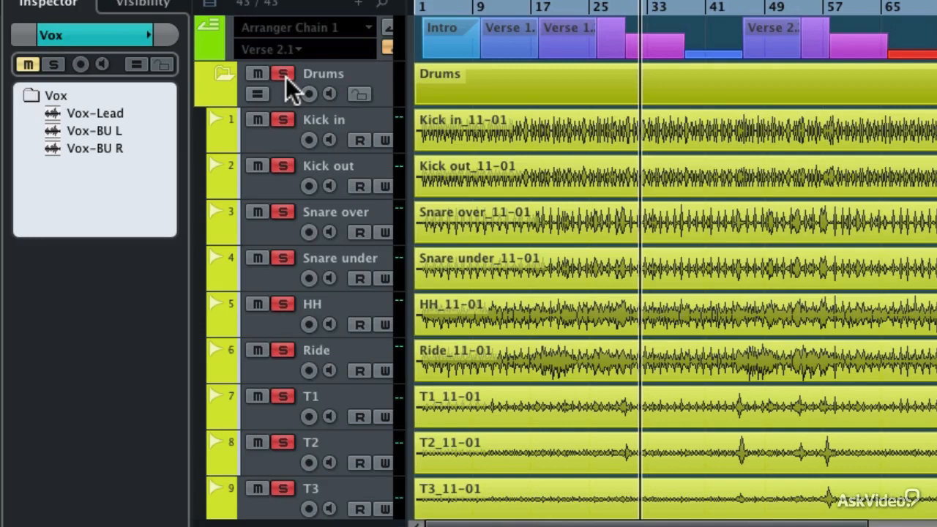
key("space")
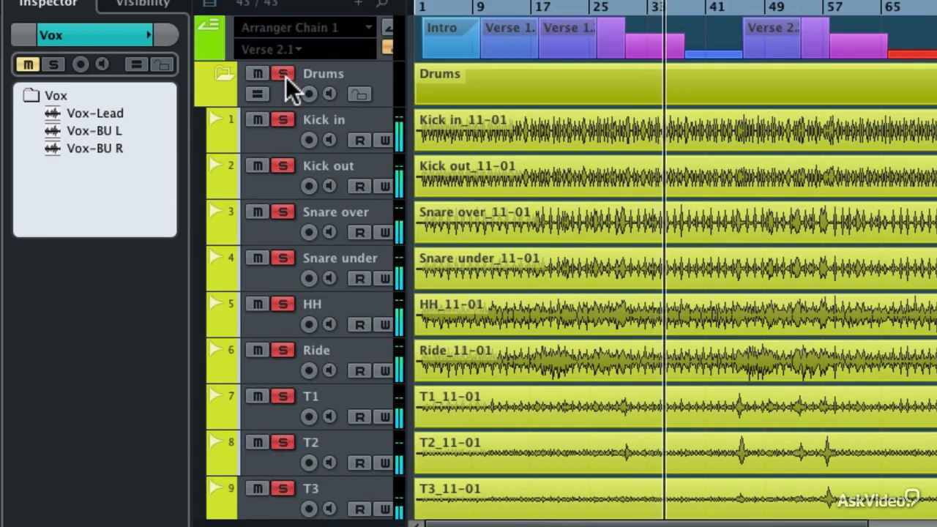
left_click(285, 77)
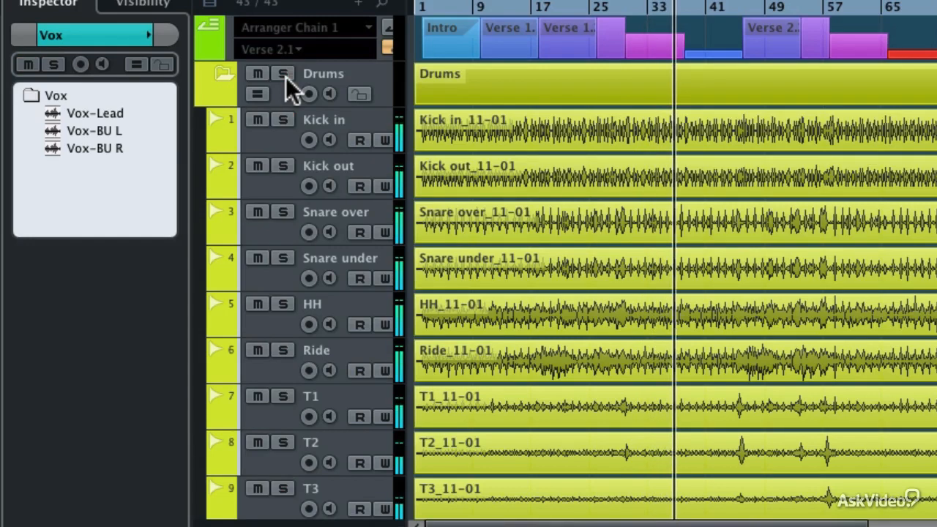
left_click(222, 71)
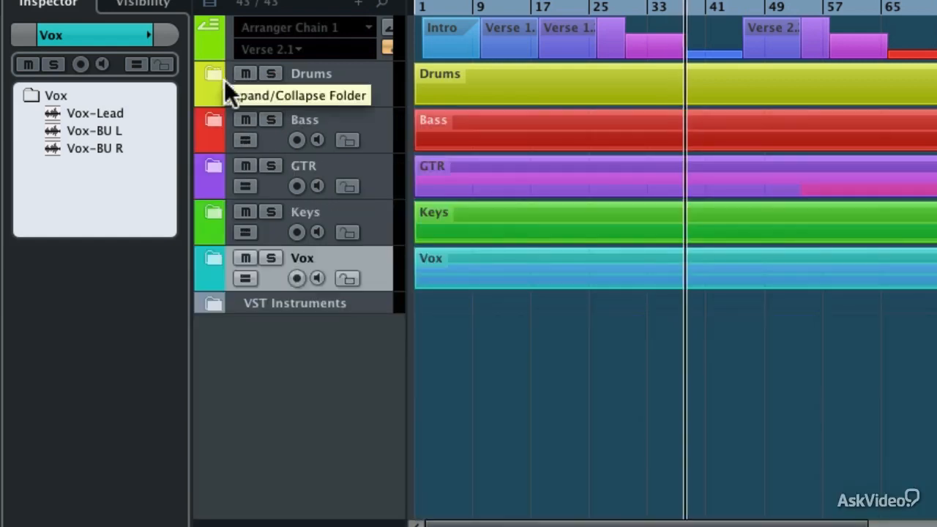
- Audition the Bass, GTR, Keys and Vox folders one at a time by soloing each during playback, leaving none soloed
left_click(275, 120)
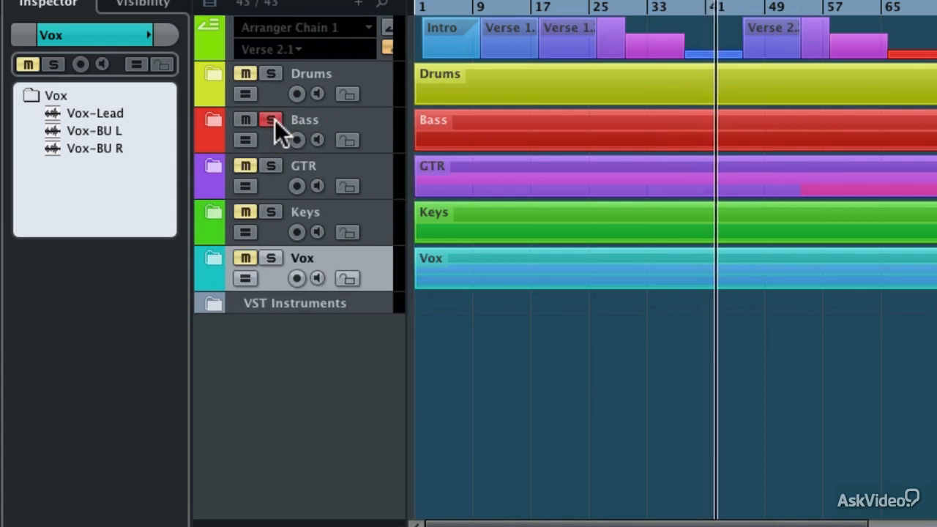
left_click(272, 164, "ctrl")
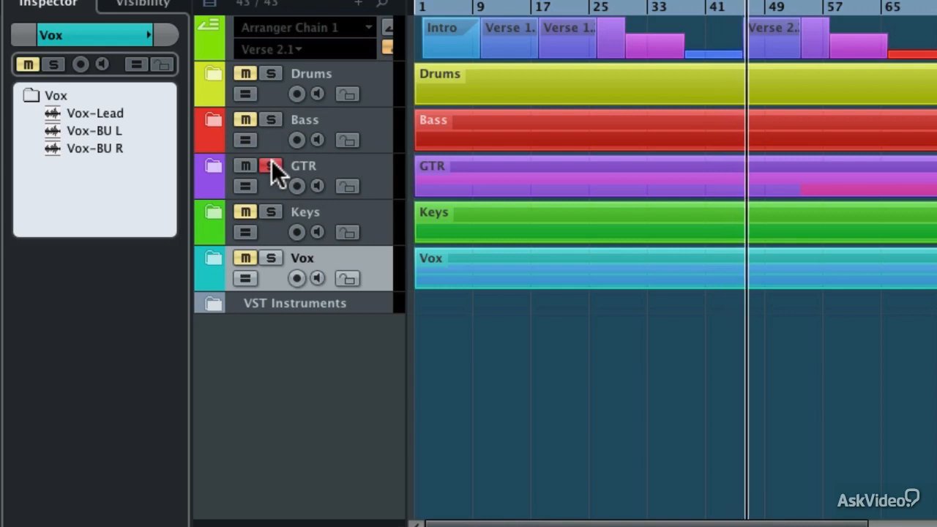
left_click(271, 160)
left_click(266, 209)
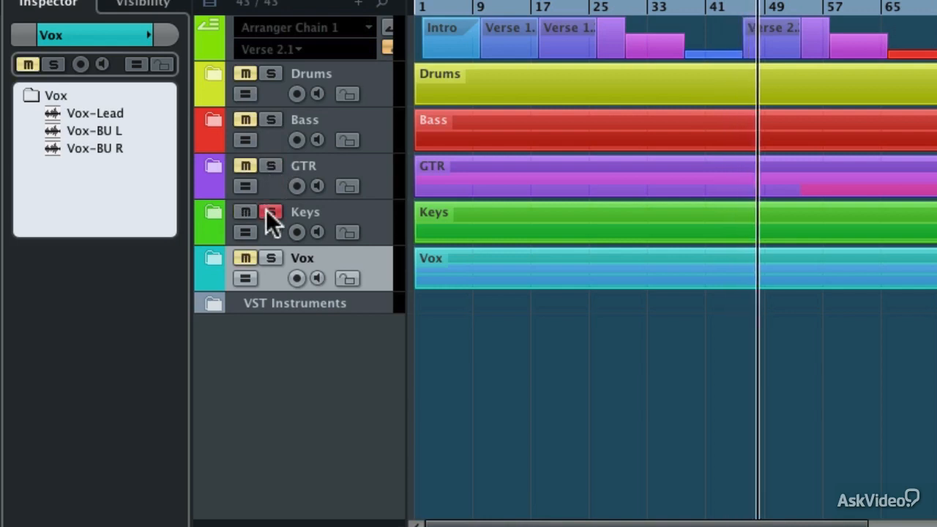
left_click(265, 210)
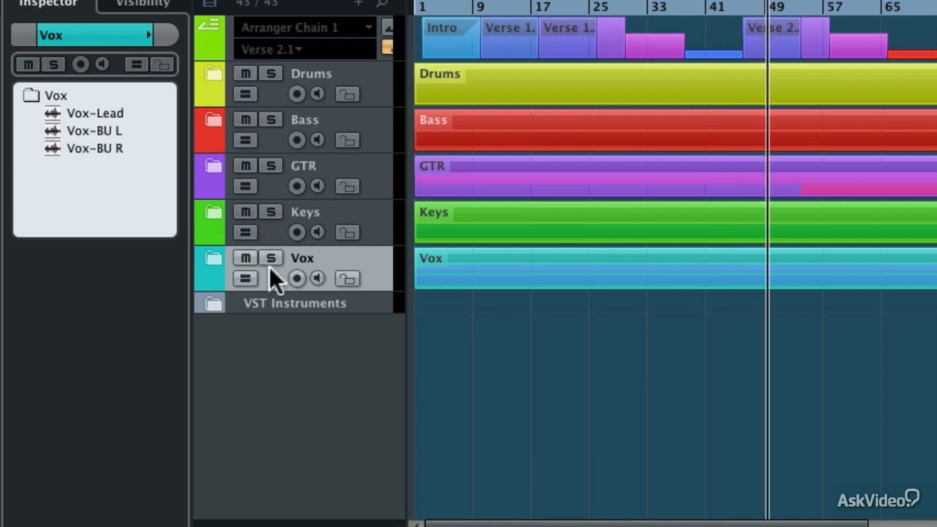
left_click(270, 260)
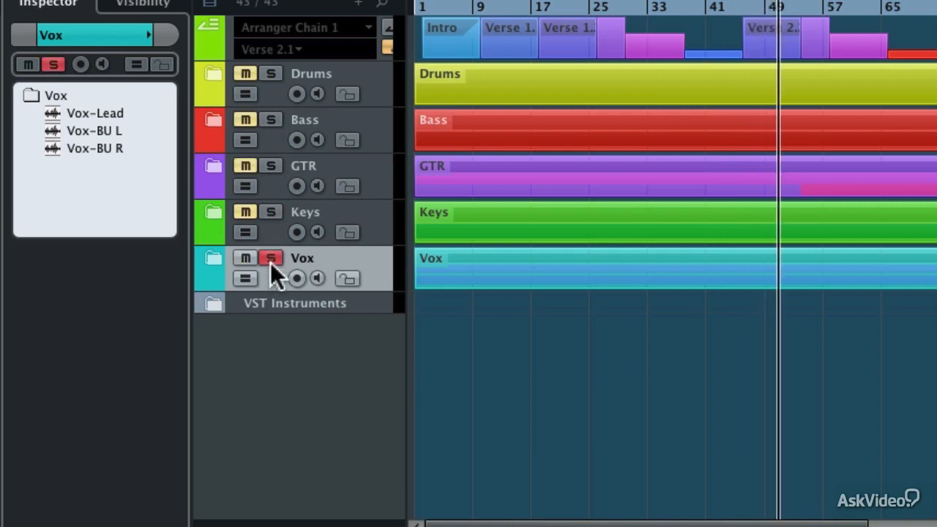
left_click(272, 260)
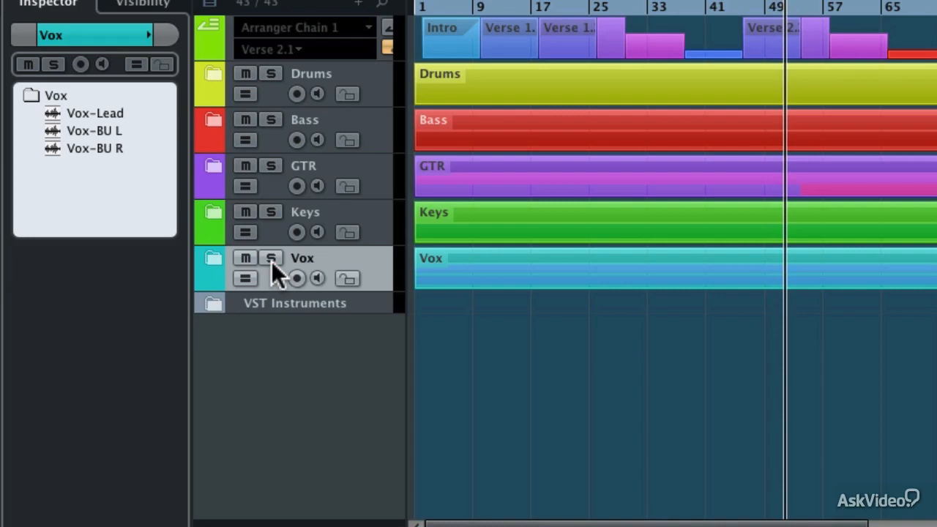